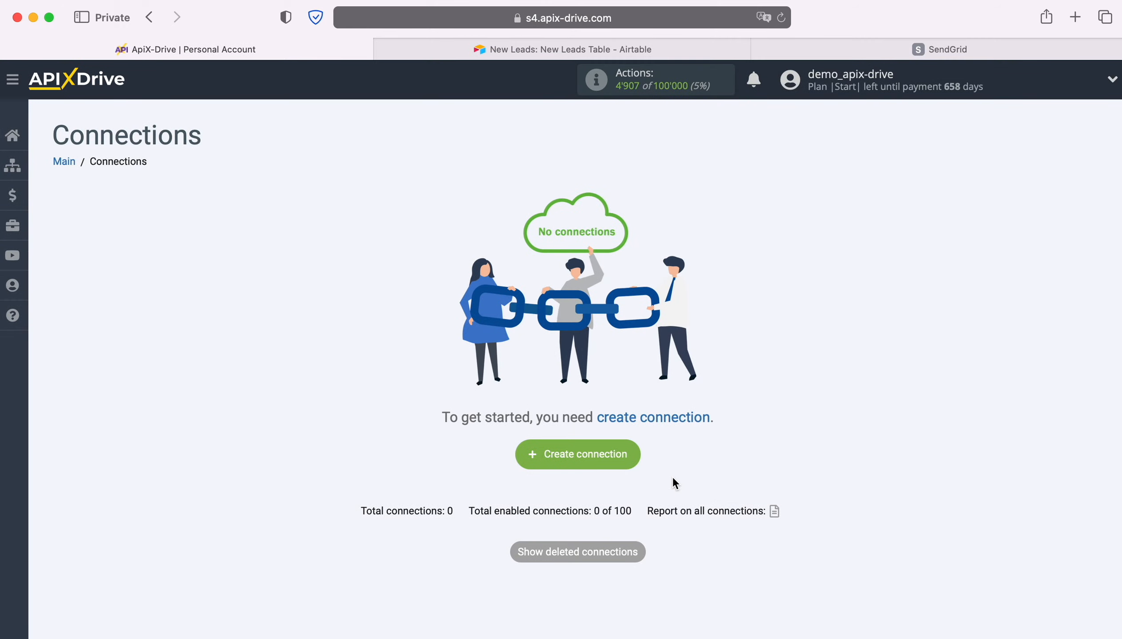
Create a new connection and set Airtable as its data source system
click(637, 453)
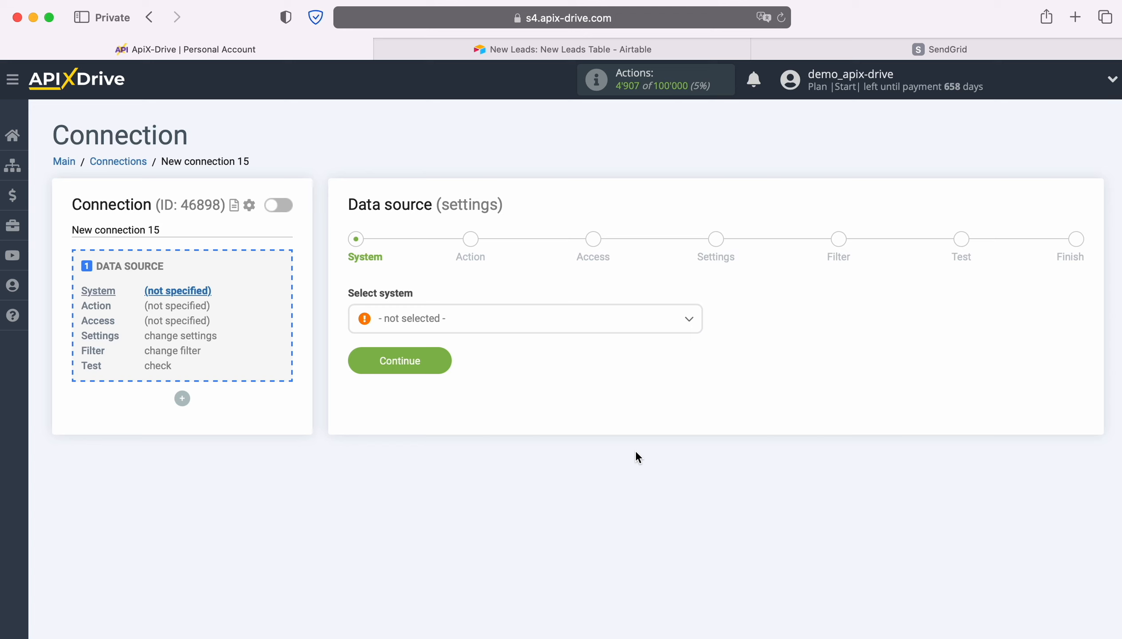
click(535, 319)
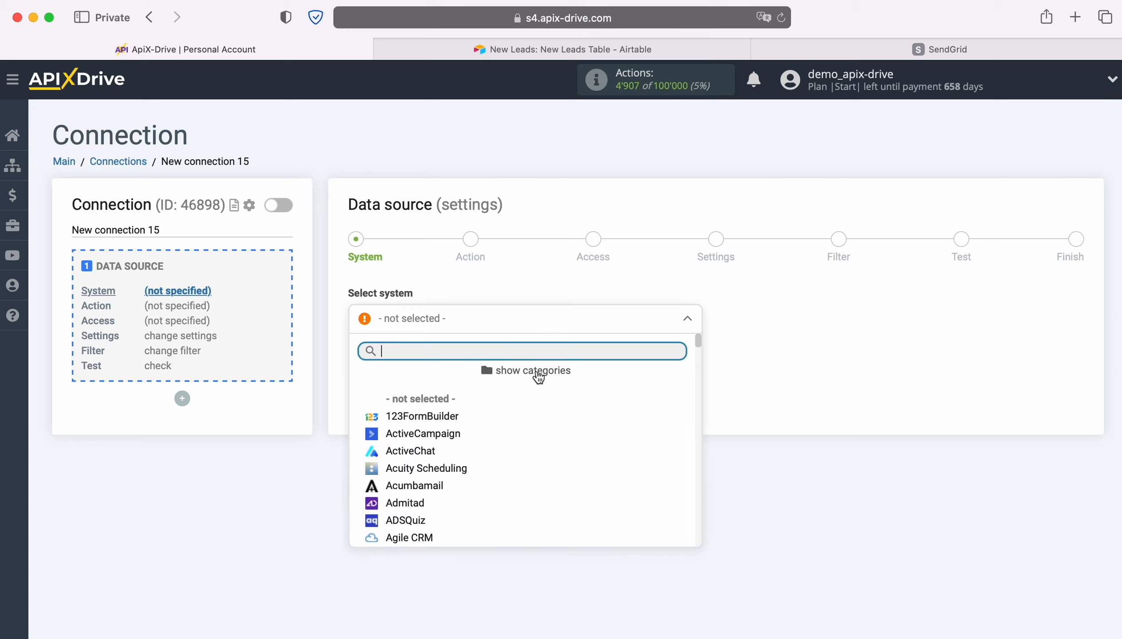
scroll(579, 428, down, 5)
click(445, 432)
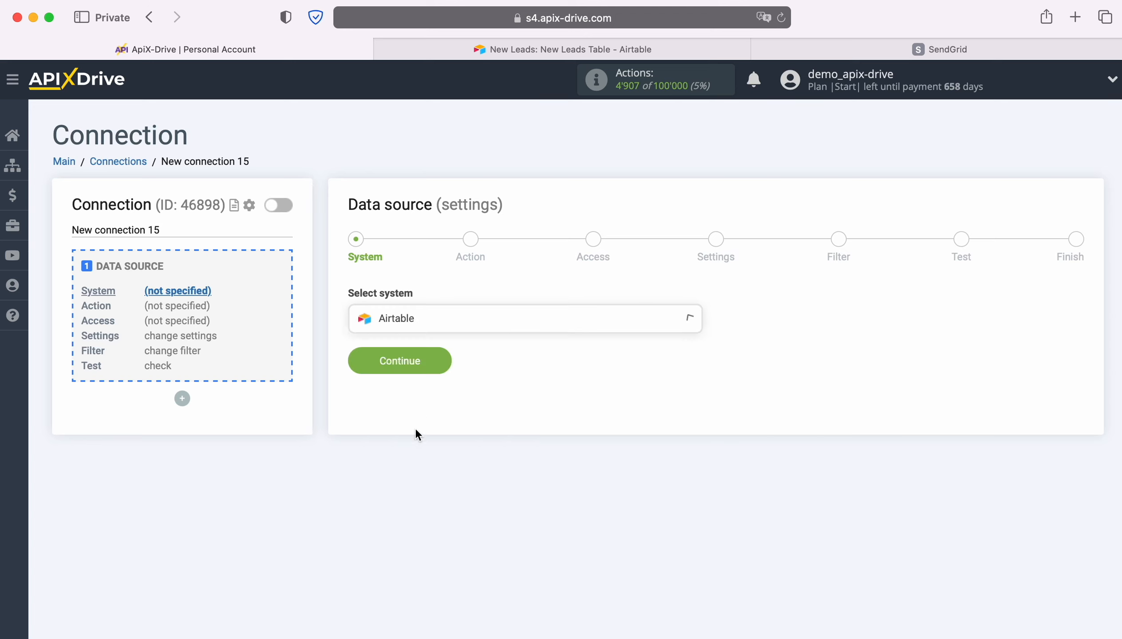
click(449, 360)
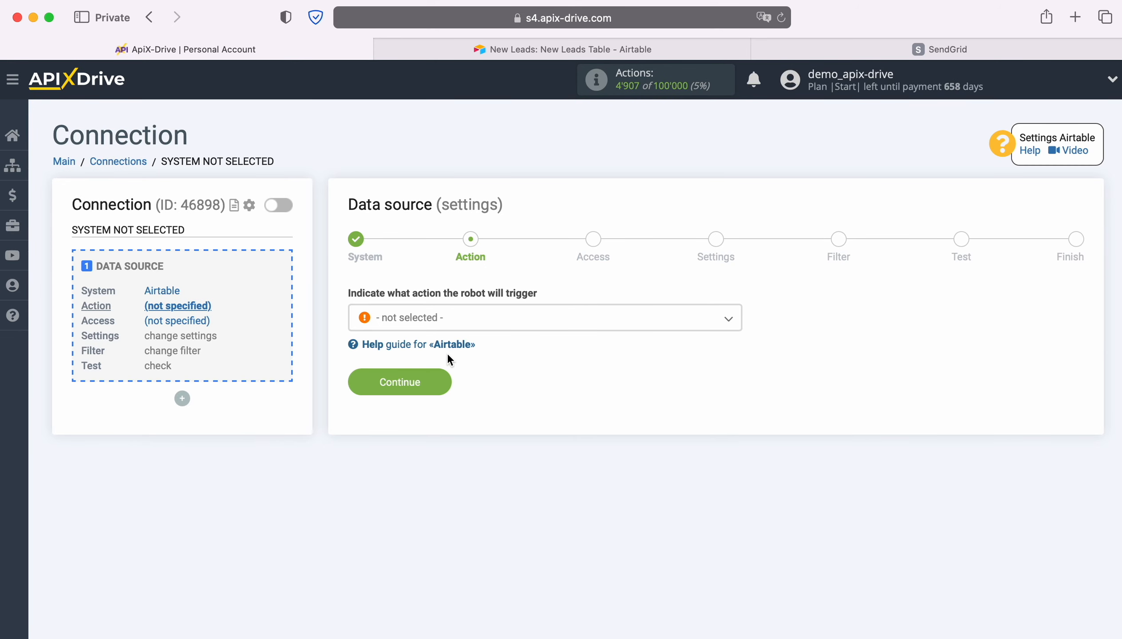
Set the data source action to Get ROWS (new) and continue to the access stage
click(493, 328)
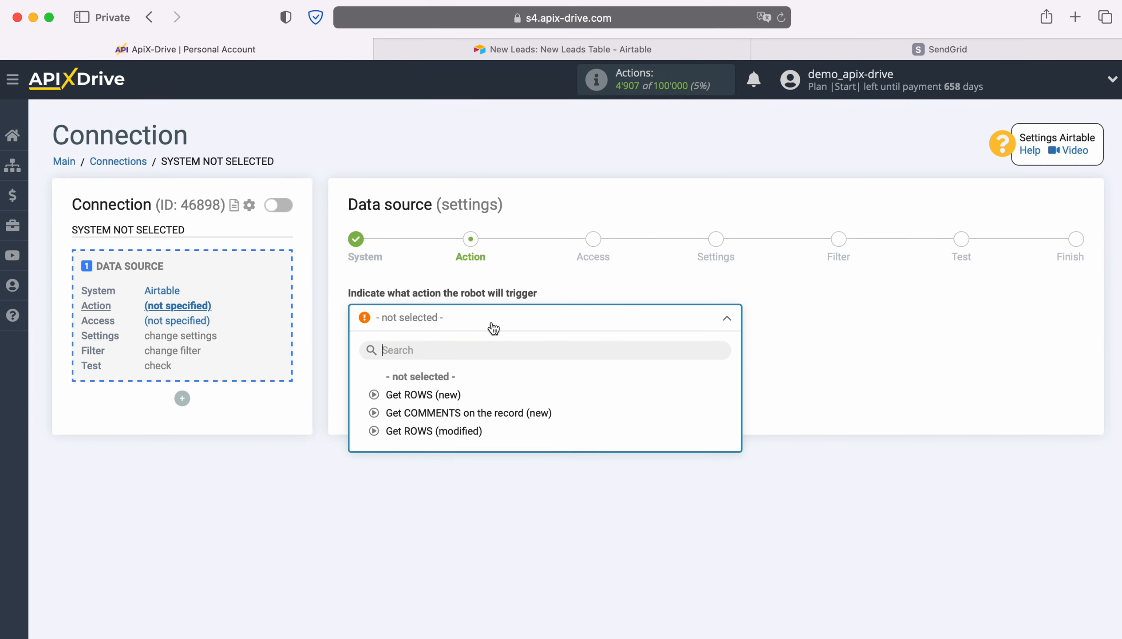
click(454, 394)
click(442, 384)
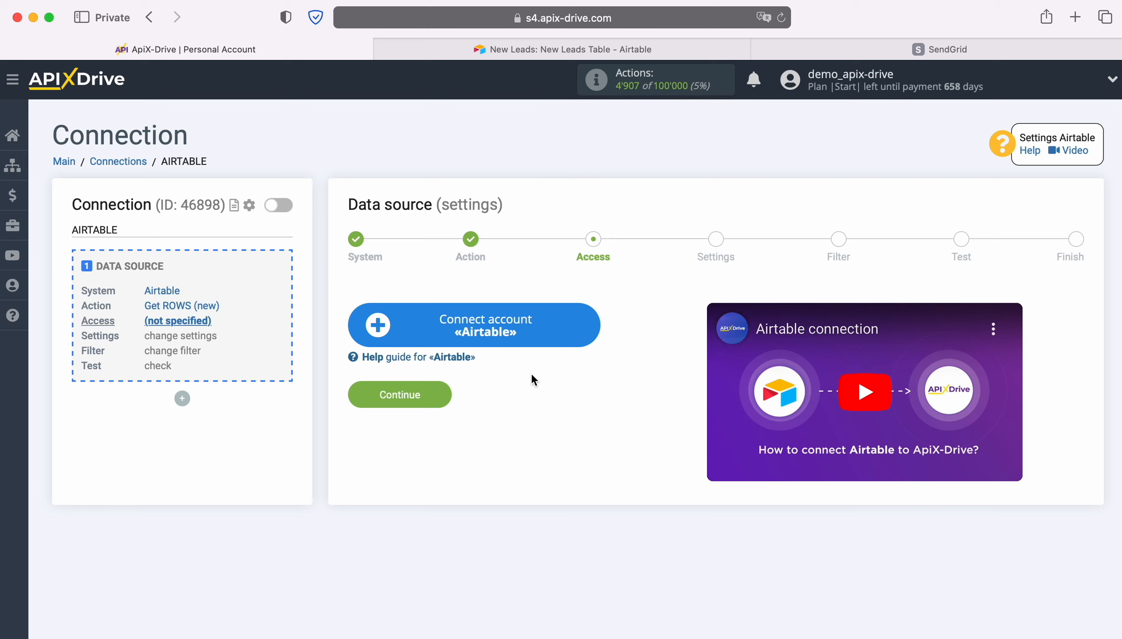
Start connecting an Airtable account and sign in with the saved account e-mail and password
click(587, 326)
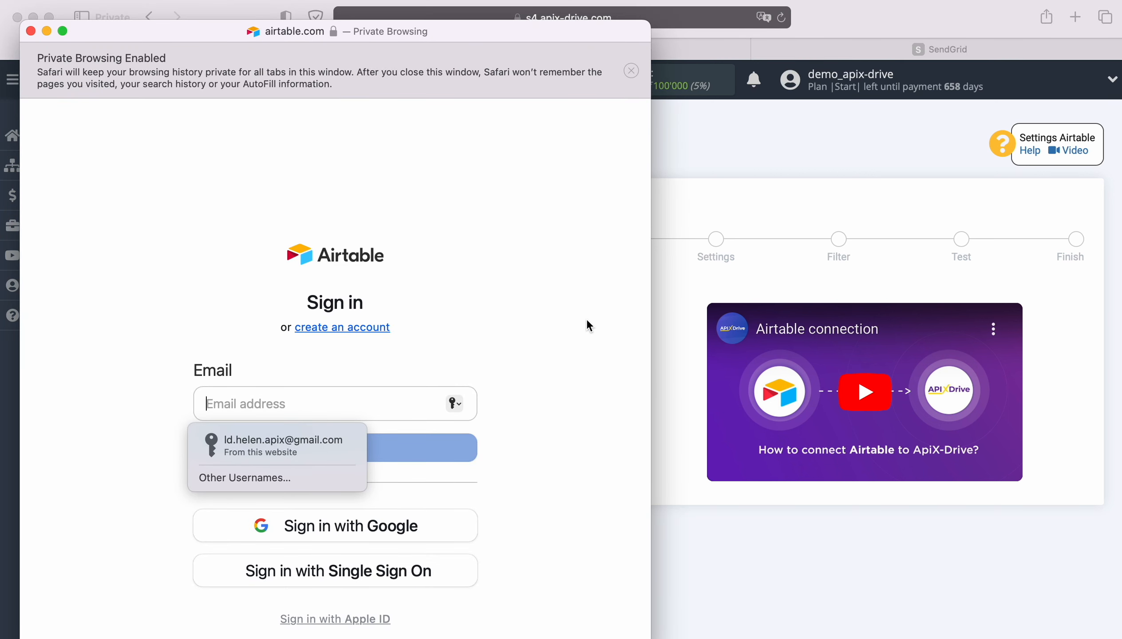
click(311, 446)
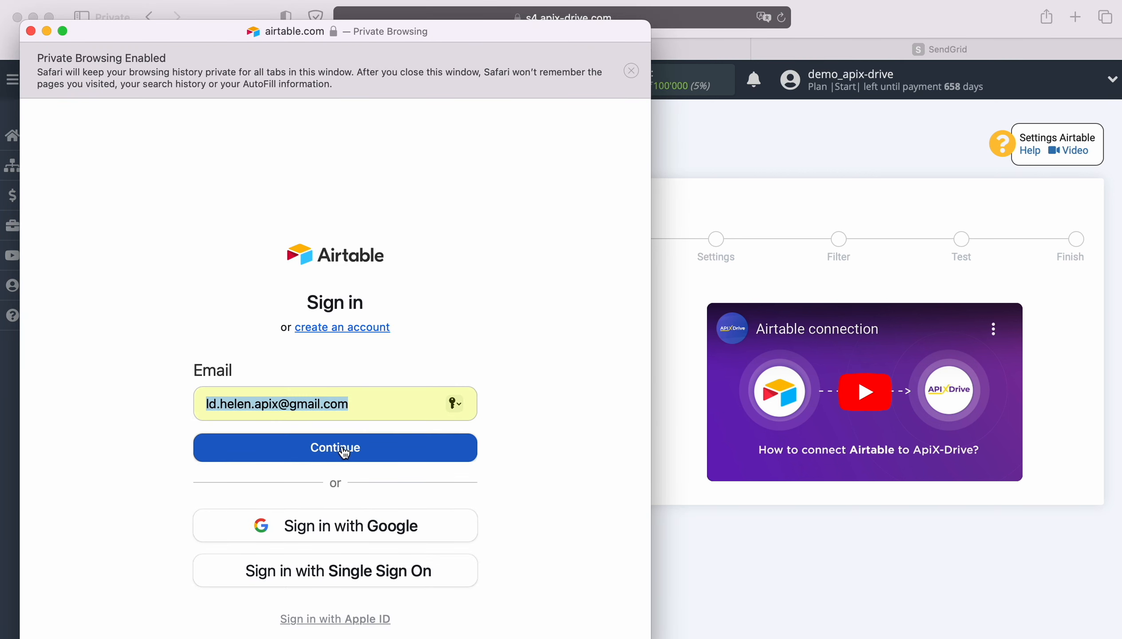
click(342, 447)
click(313, 472)
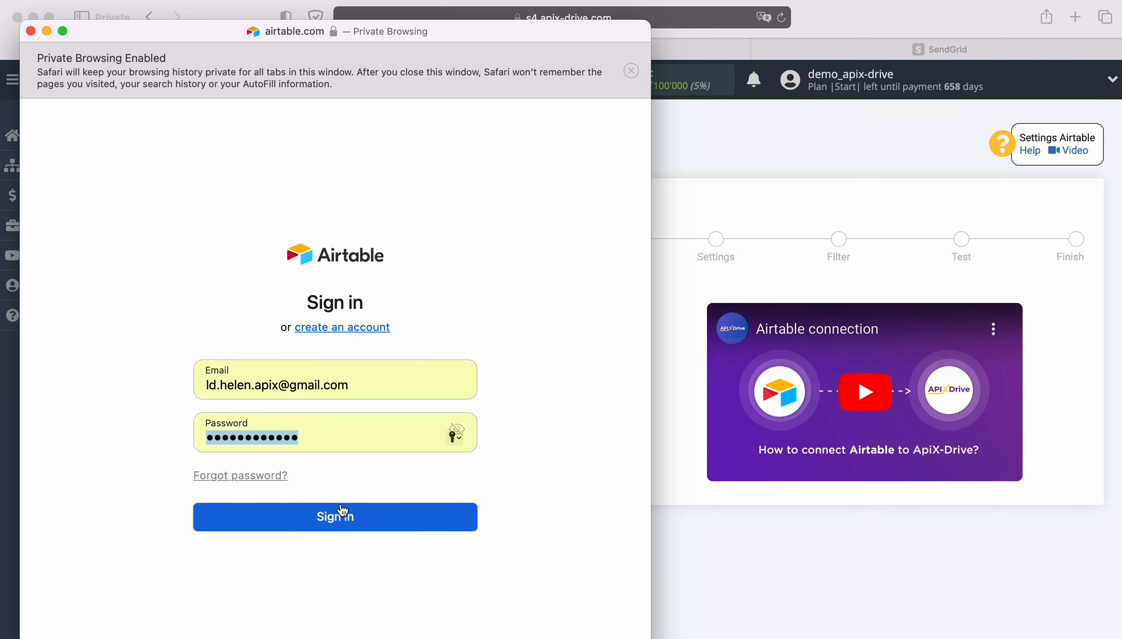
click(341, 521)
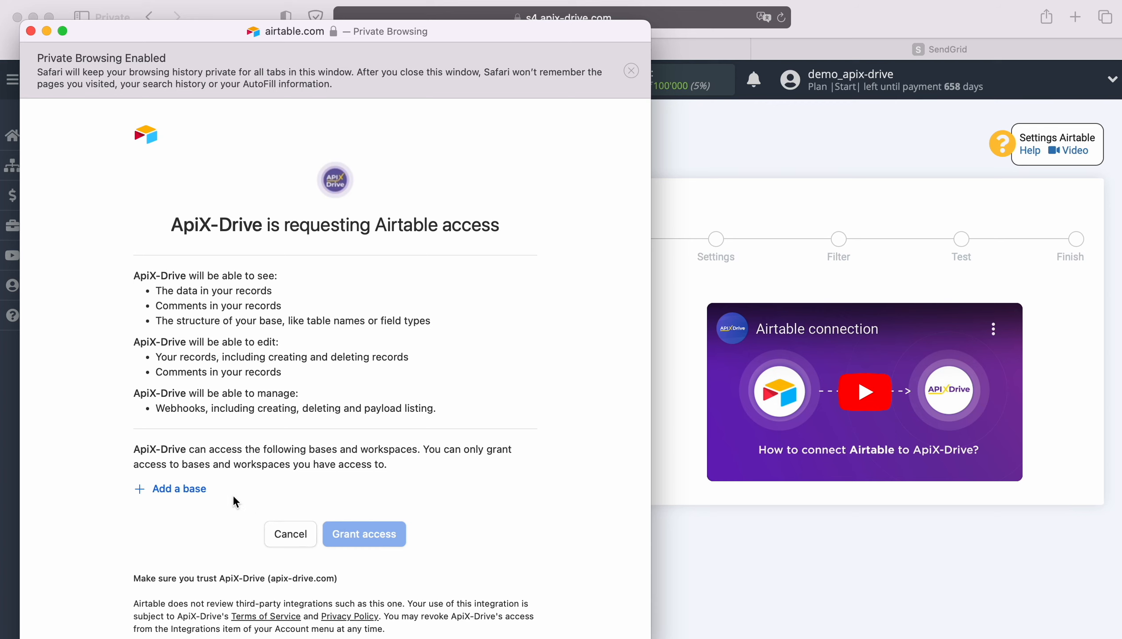
Add the New Leads and New Orders bases to the Airtable access request and grant access
click(187, 489)
click(189, 461)
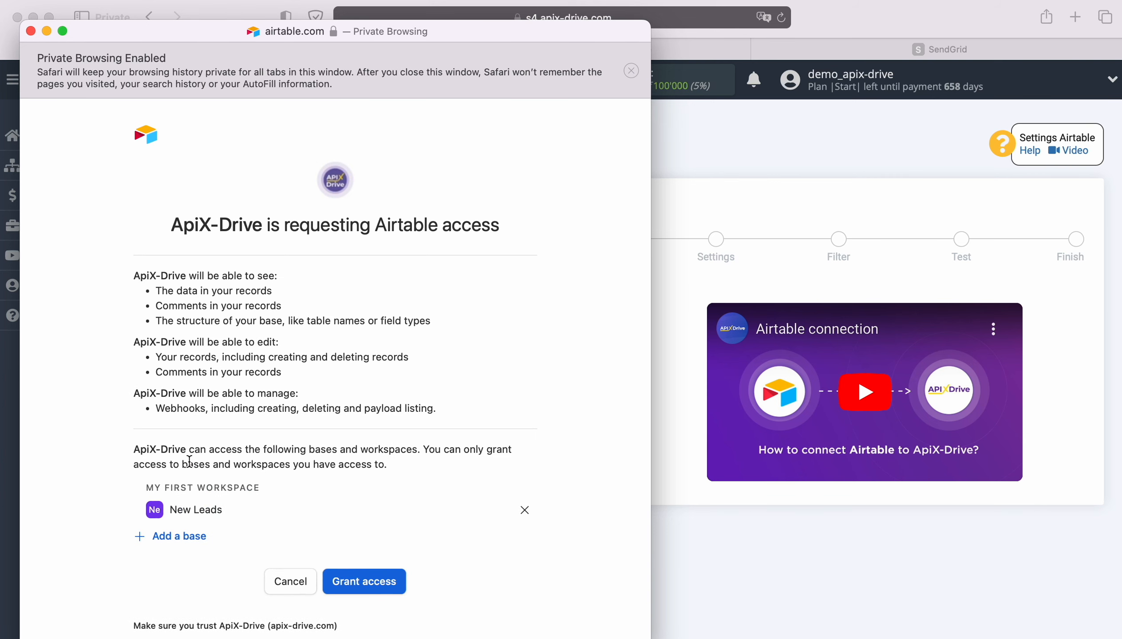
click(187, 536)
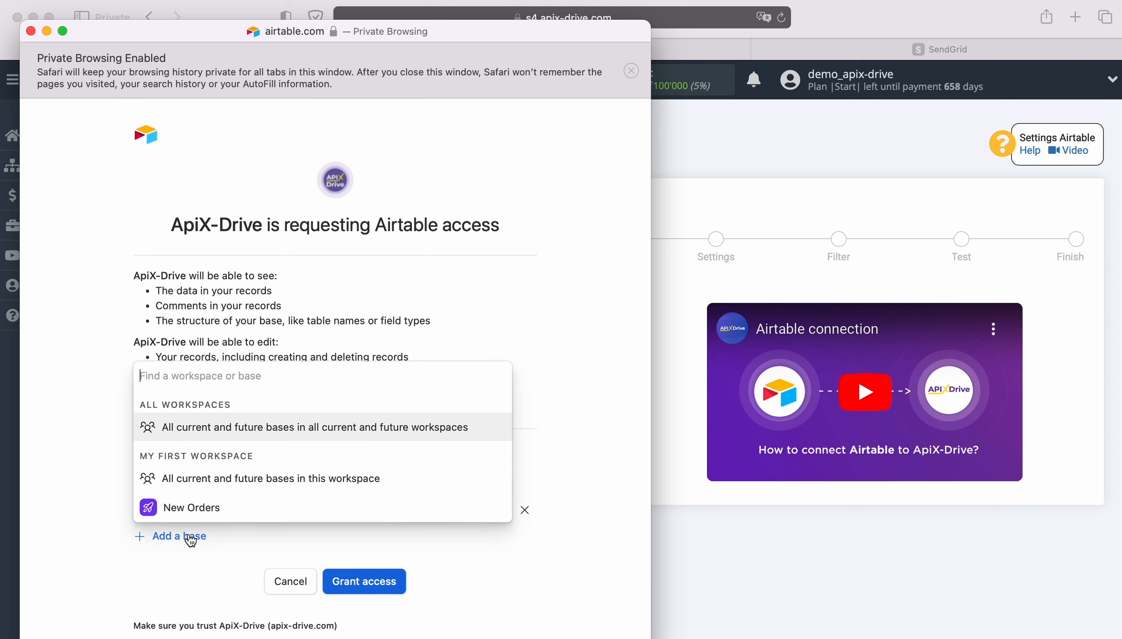
click(225, 516)
scroll(363, 507, down, 2)
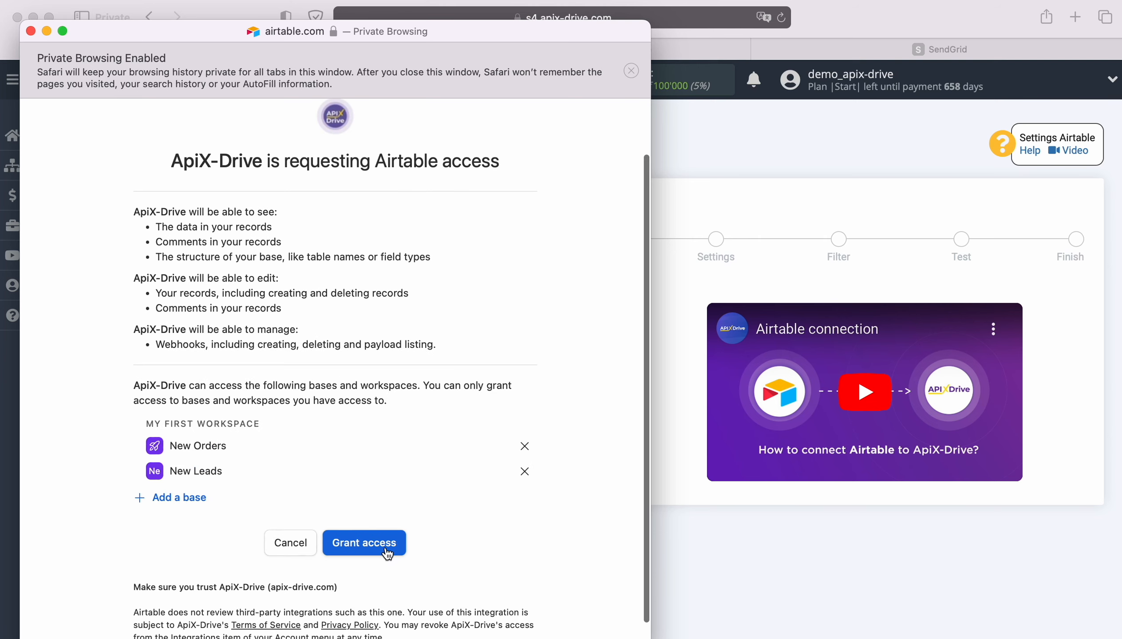
click(388, 549)
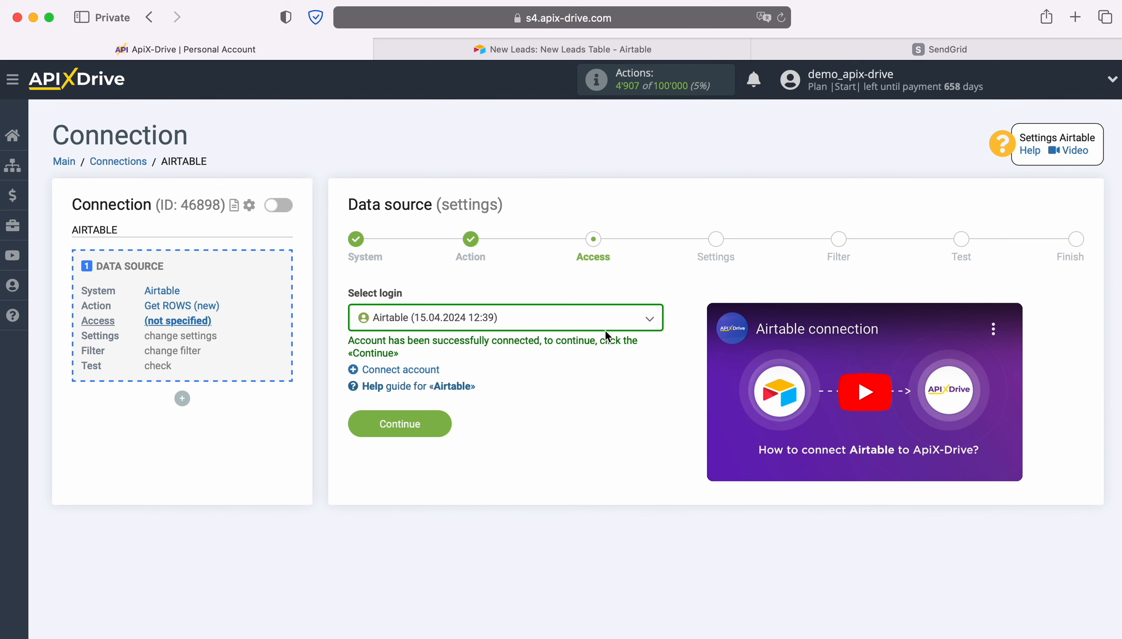
Select the newly connected Airtable login for the data source and continue to its settings
click(608, 329)
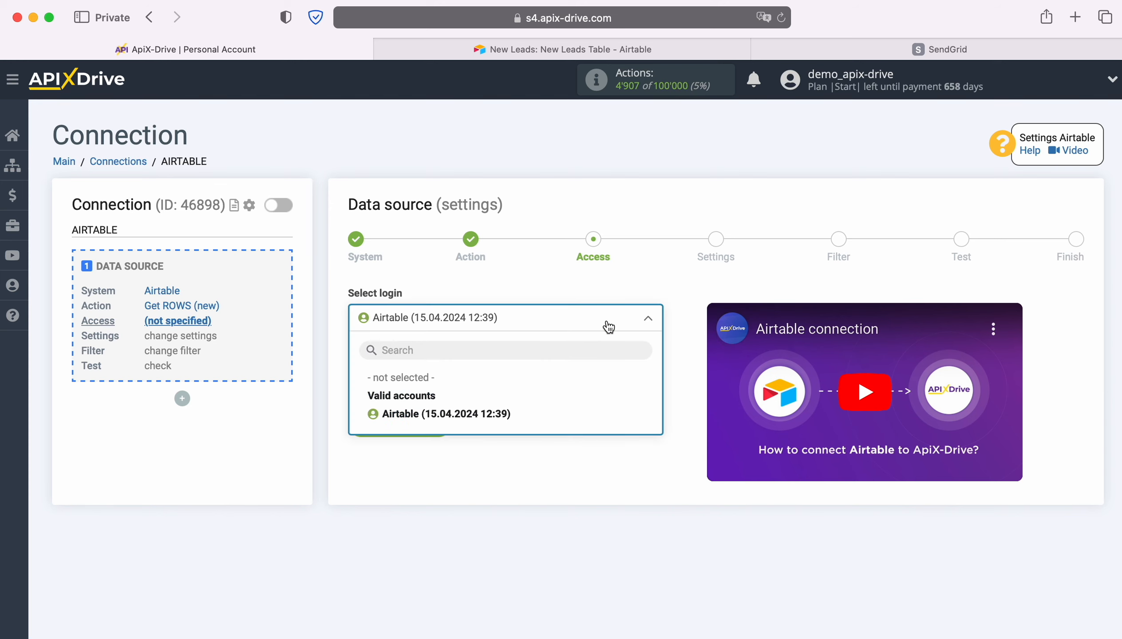
click(505, 407)
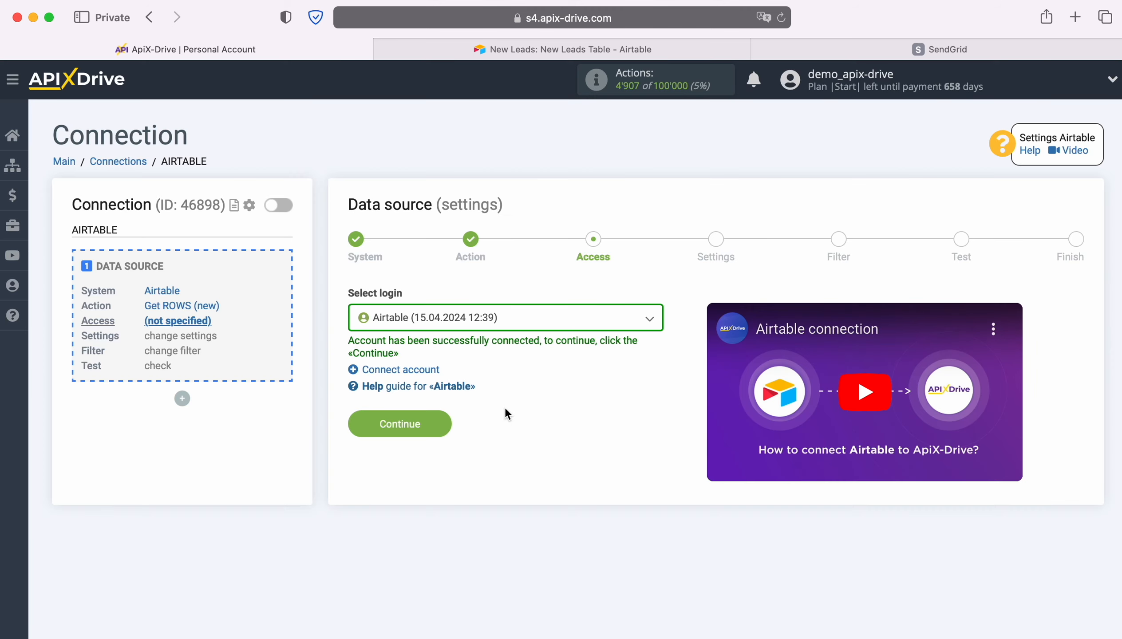
click(438, 422)
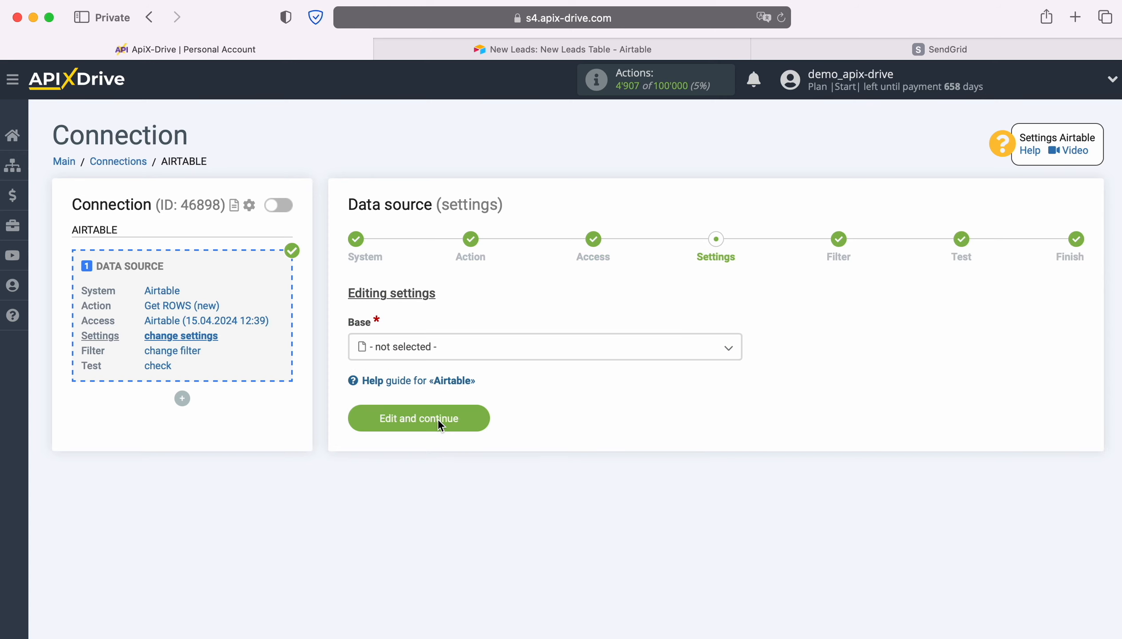
Set the base to New Leads and the table to New Leads Table, and open the choices for the Created time column
click(457, 350)
click(419, 445)
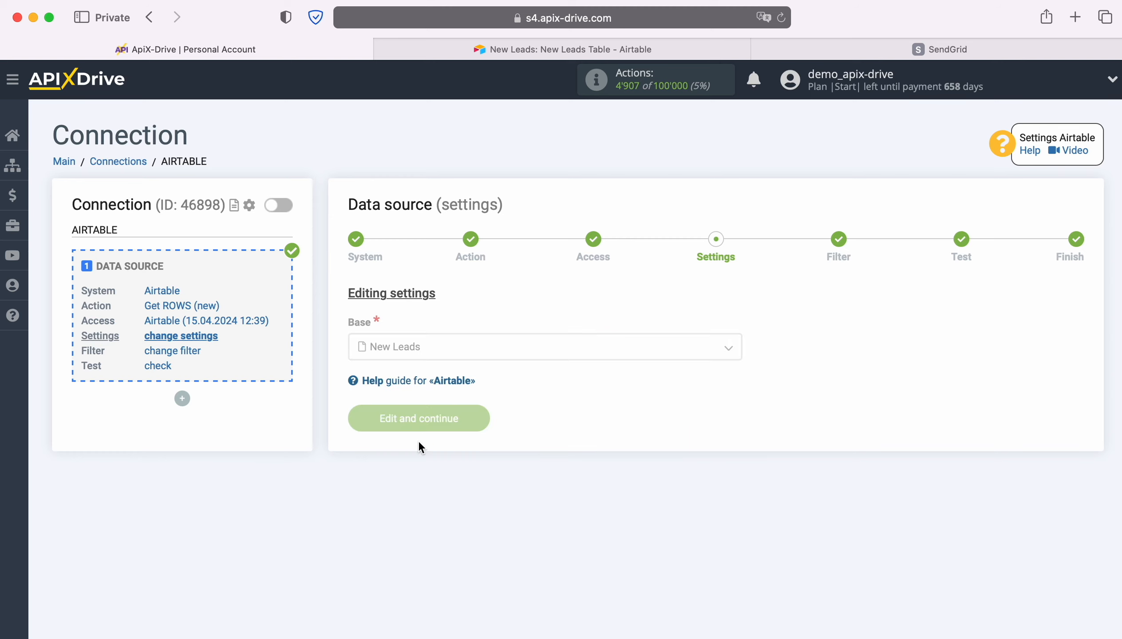
click(435, 415)
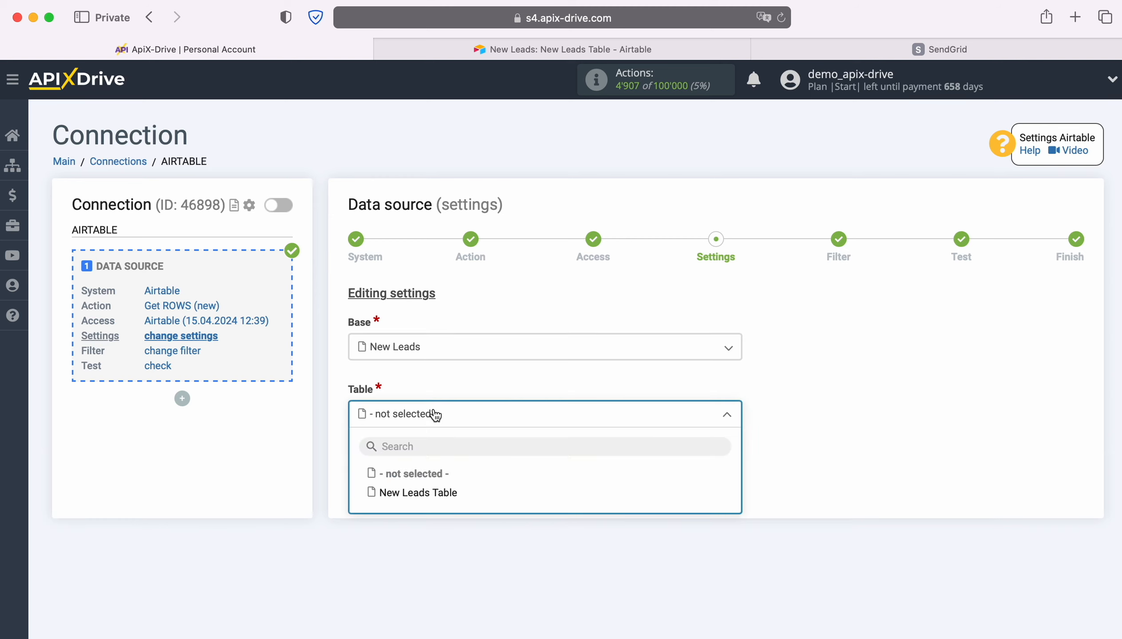
click(441, 492)
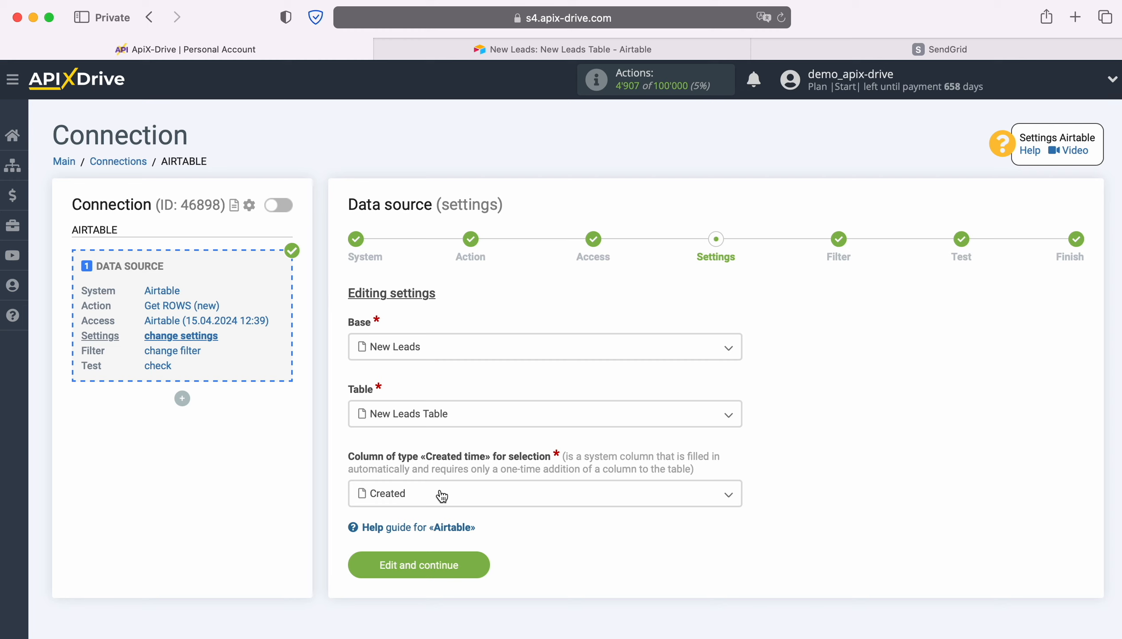
click(441, 496)
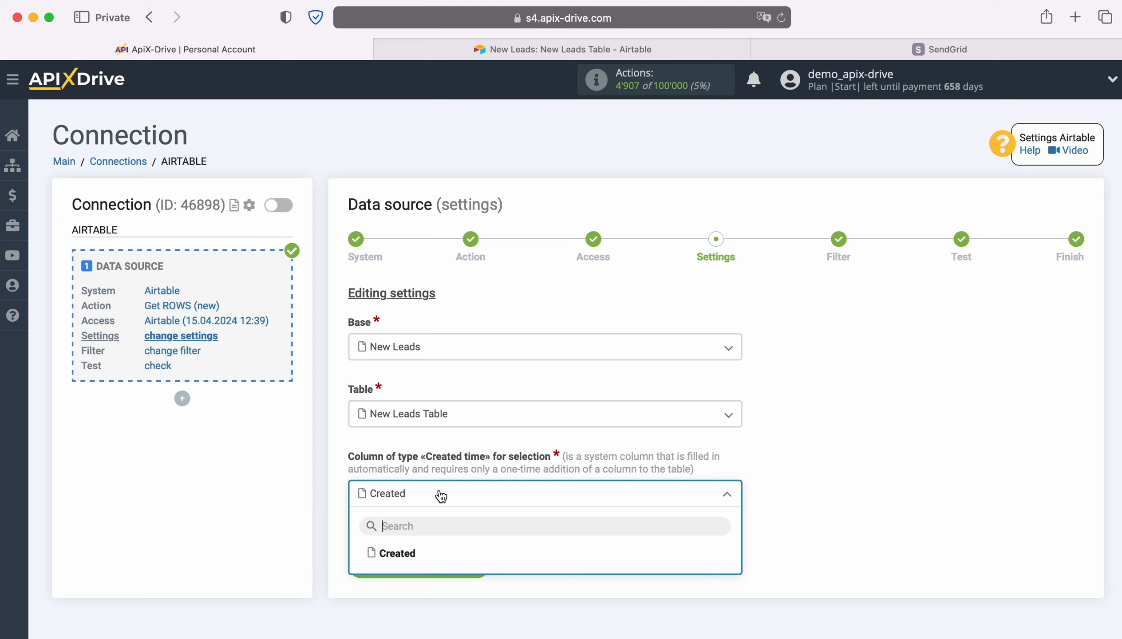
Switch to the New Leads table in Airtable, examine the Created time option among the new field types, and return to ApiX-Drive
click(479, 50)
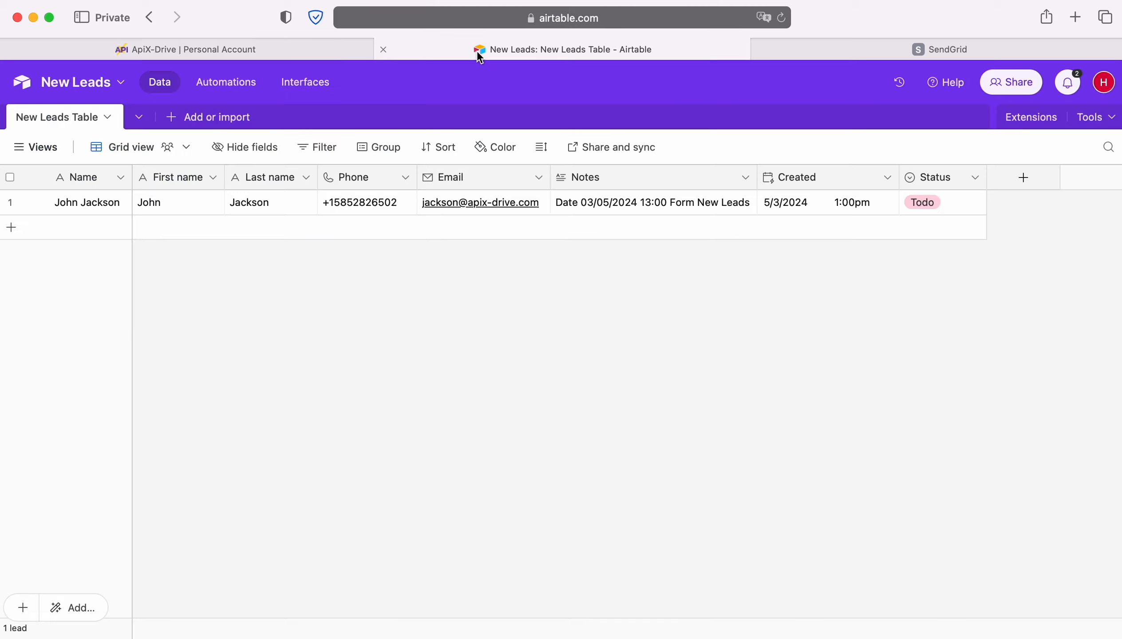
click(1023, 178)
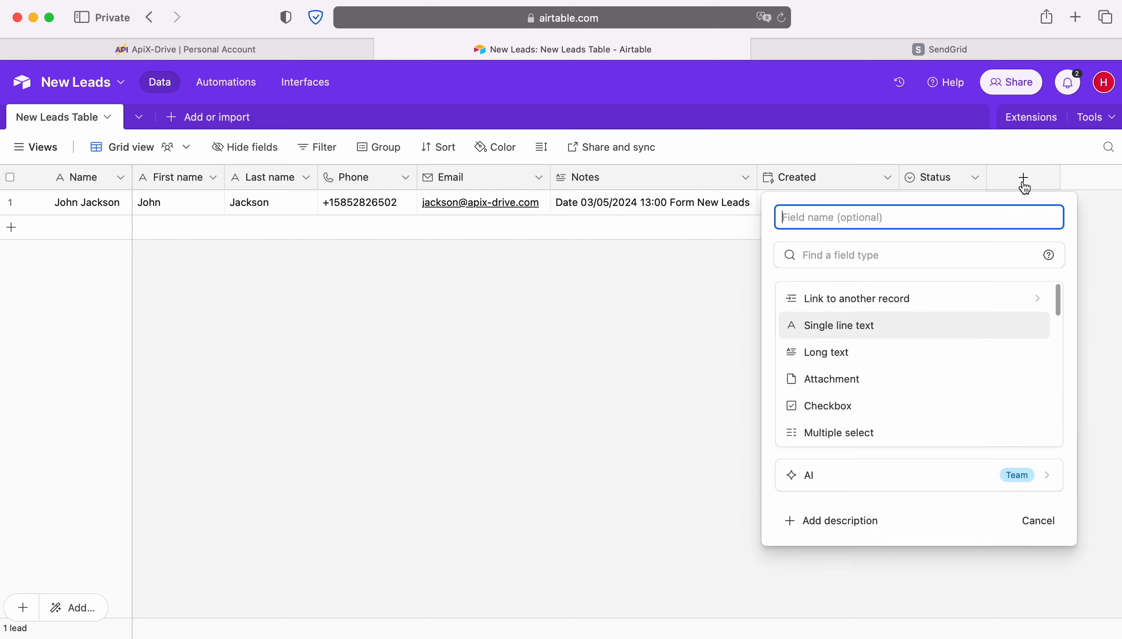
scroll(927, 389, down, 8)
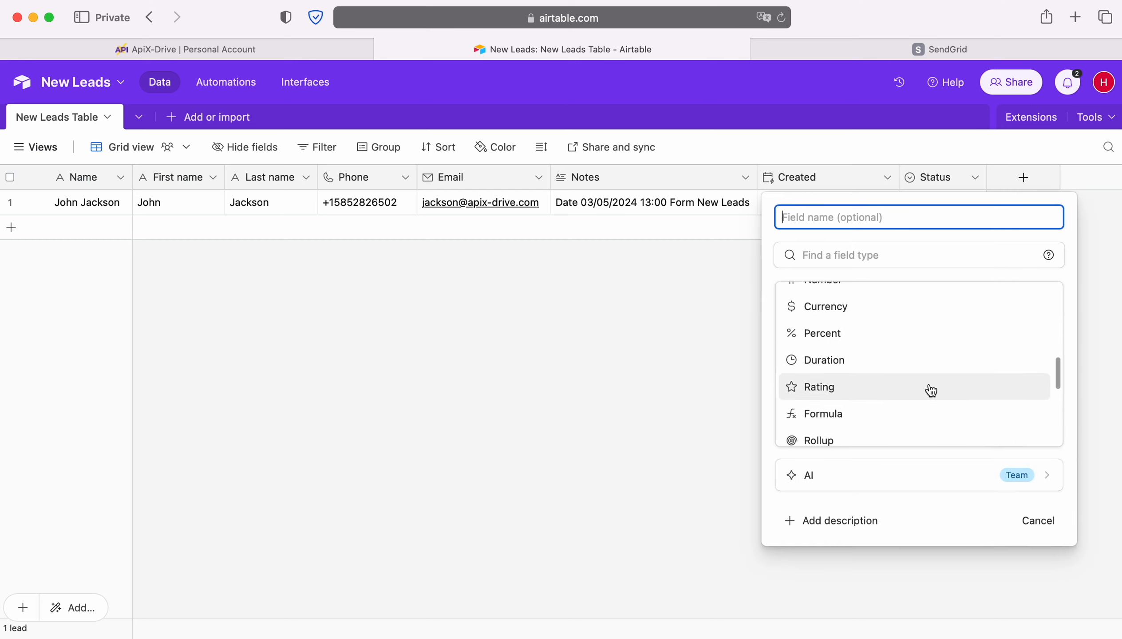
scroll(927, 388, down, 5)
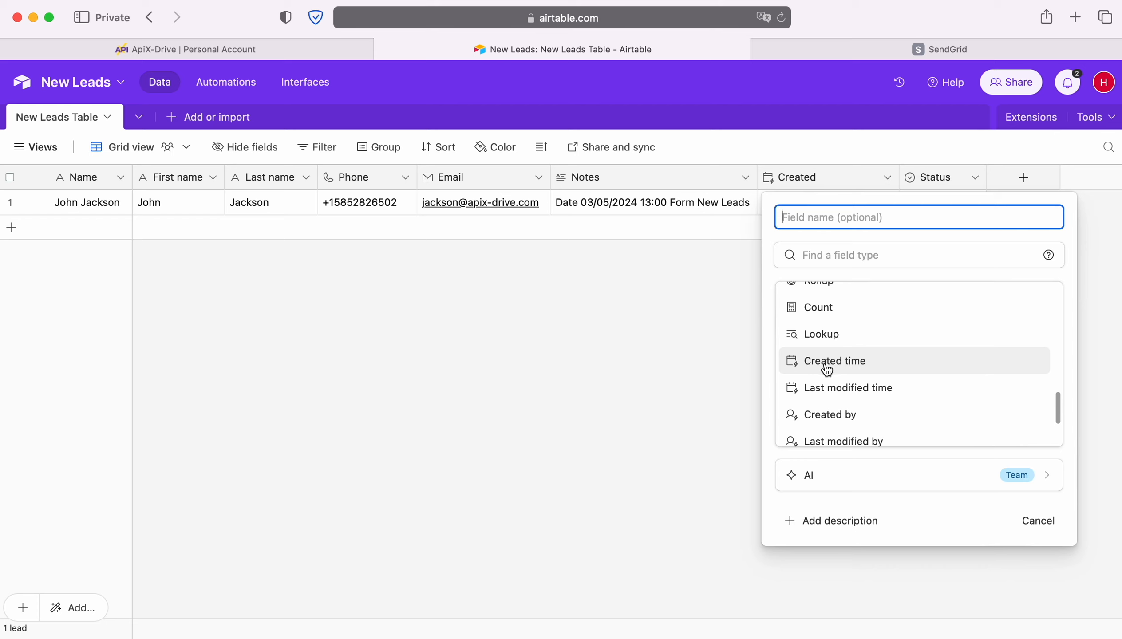
click(682, 362)
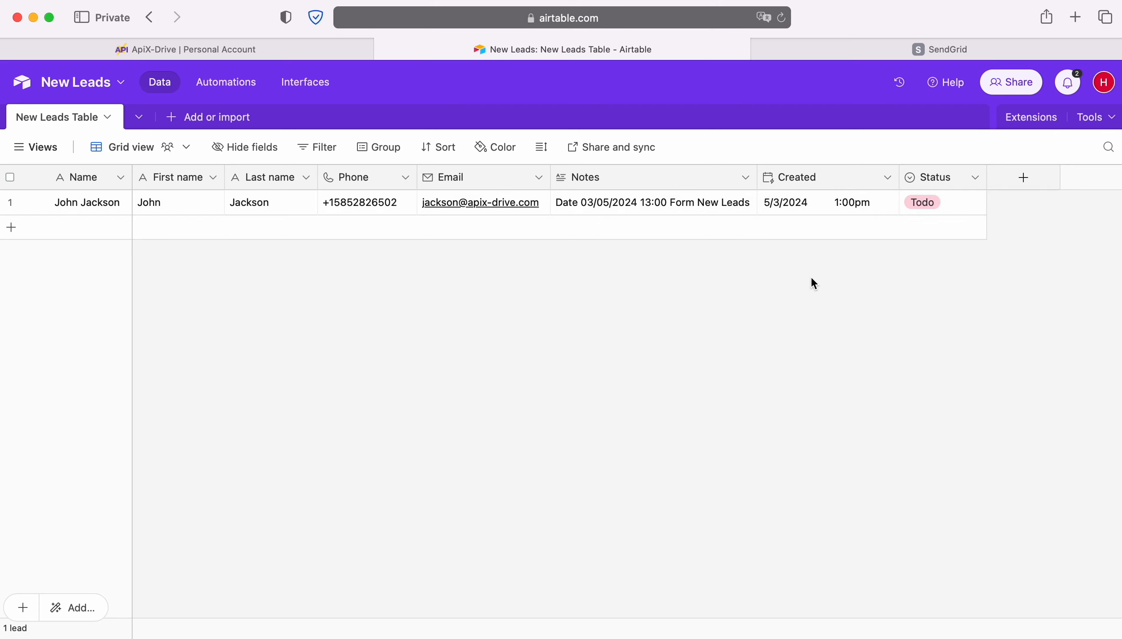
click(119, 49)
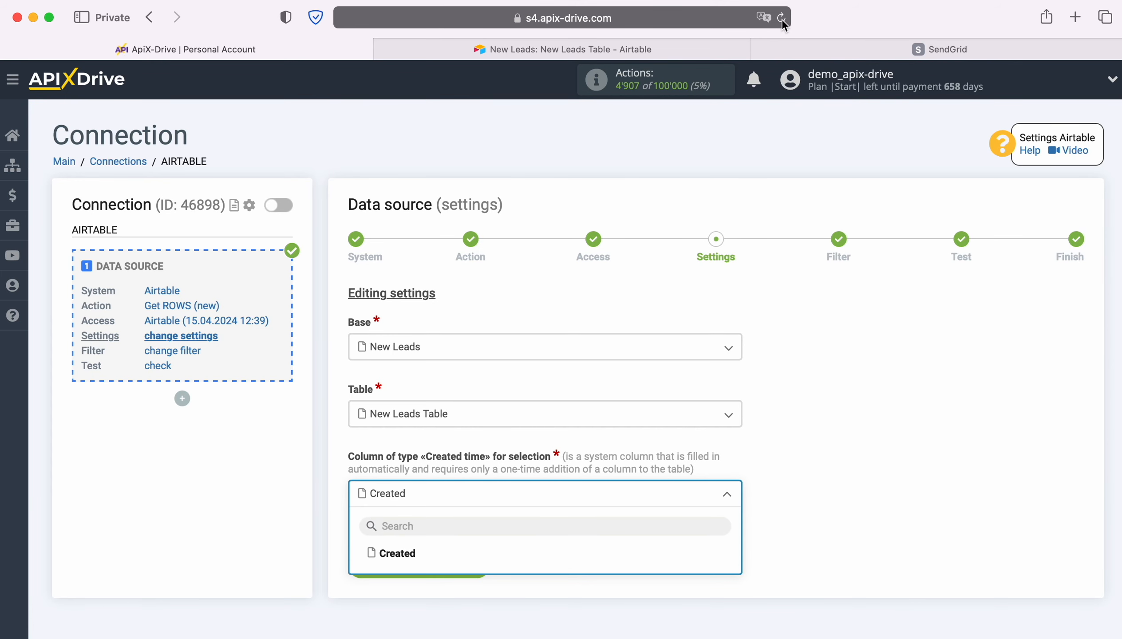
Choose Created as the Created time column and complete the data source setup without a filter, accepting the test data
click(392, 554)
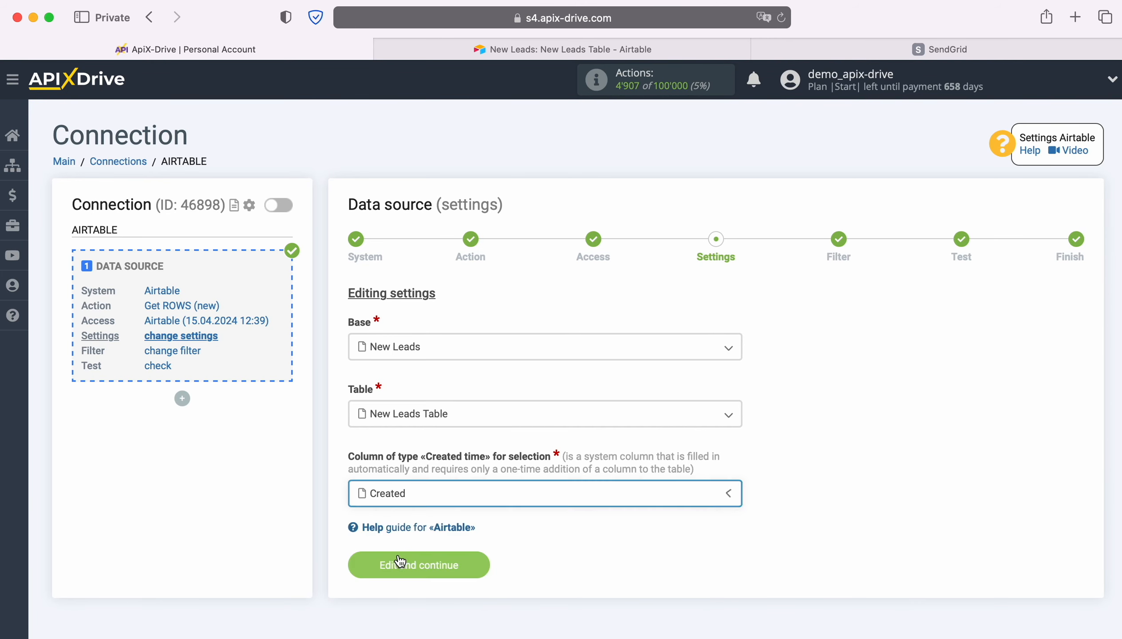
click(486, 563)
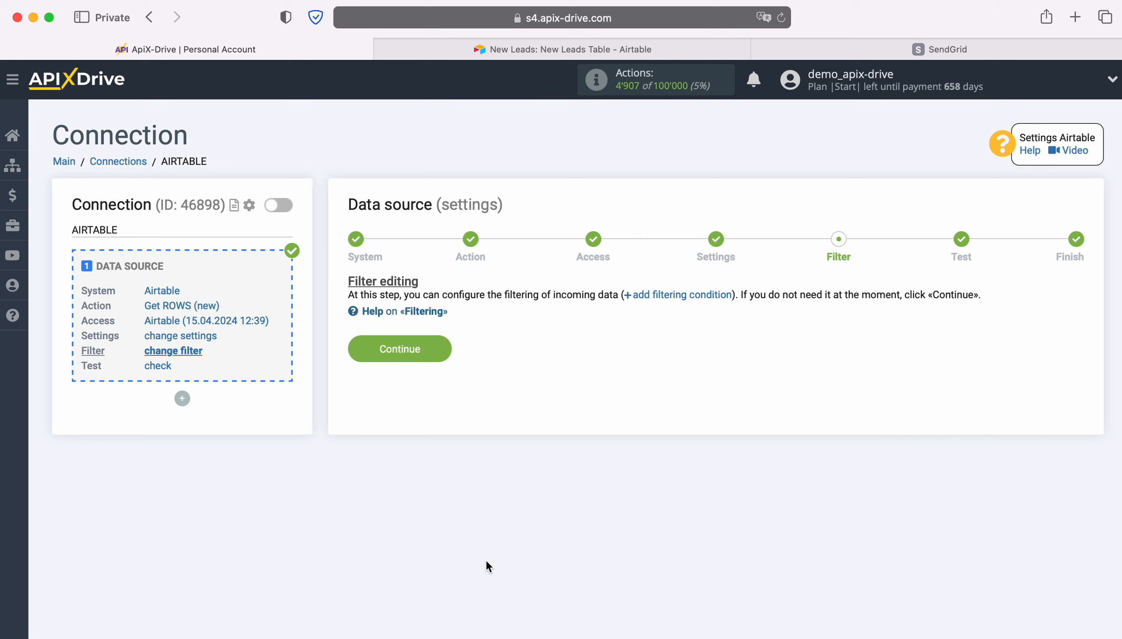
click(442, 348)
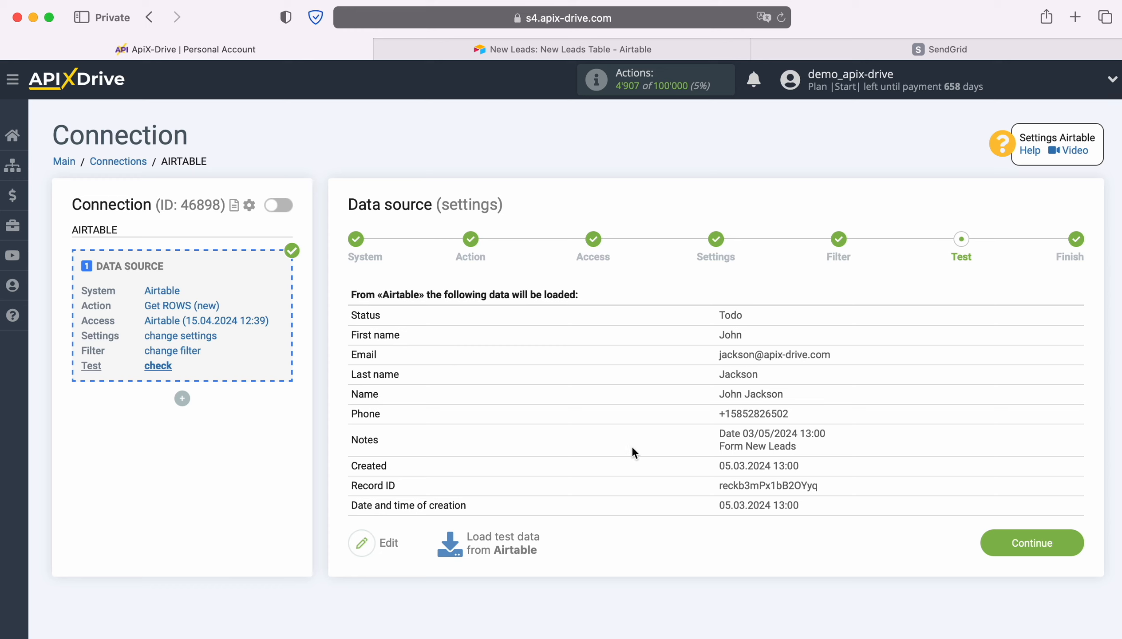
click(1072, 537)
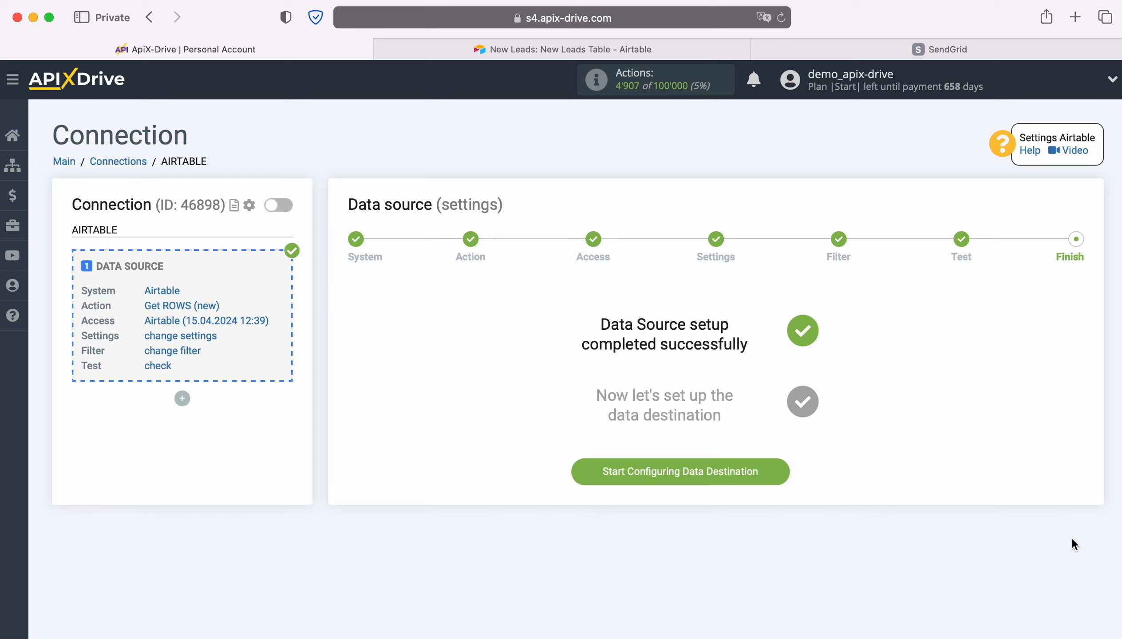
Start configuring the data destination, choose SendGrid as its system, and continue
click(779, 471)
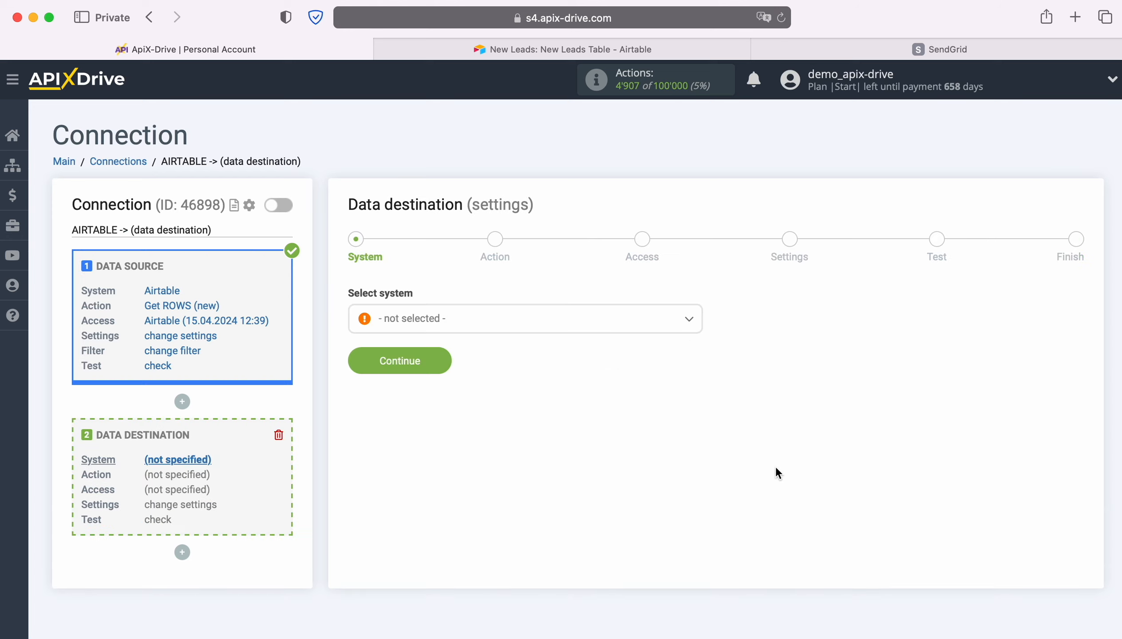
click(585, 330)
scroll(611, 433, down, 10)
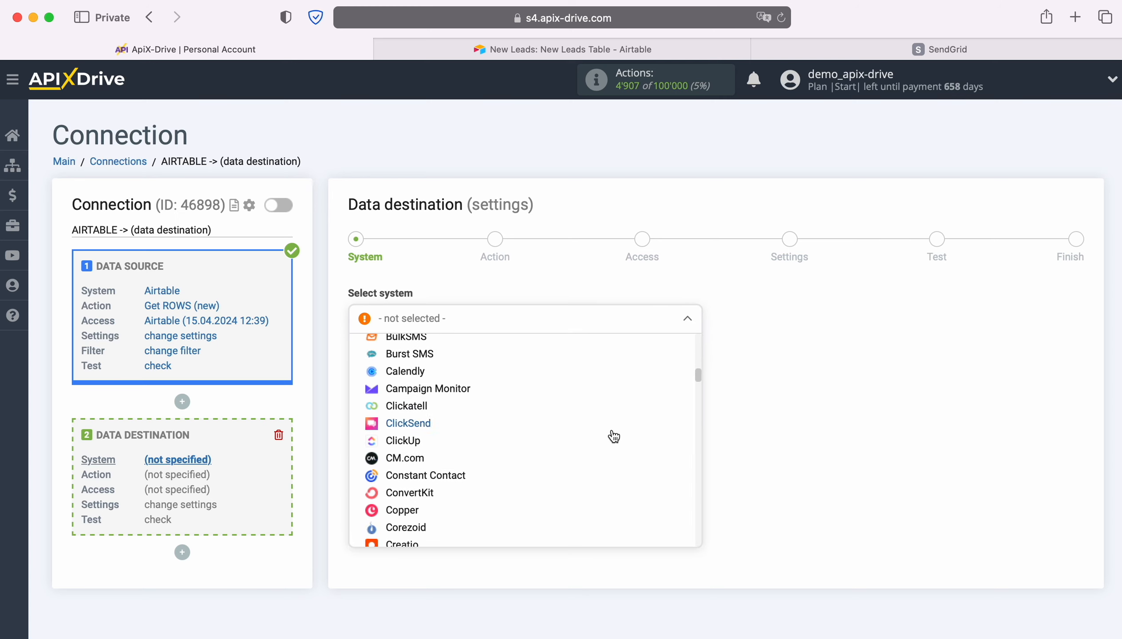
scroll(614, 437, down, 20)
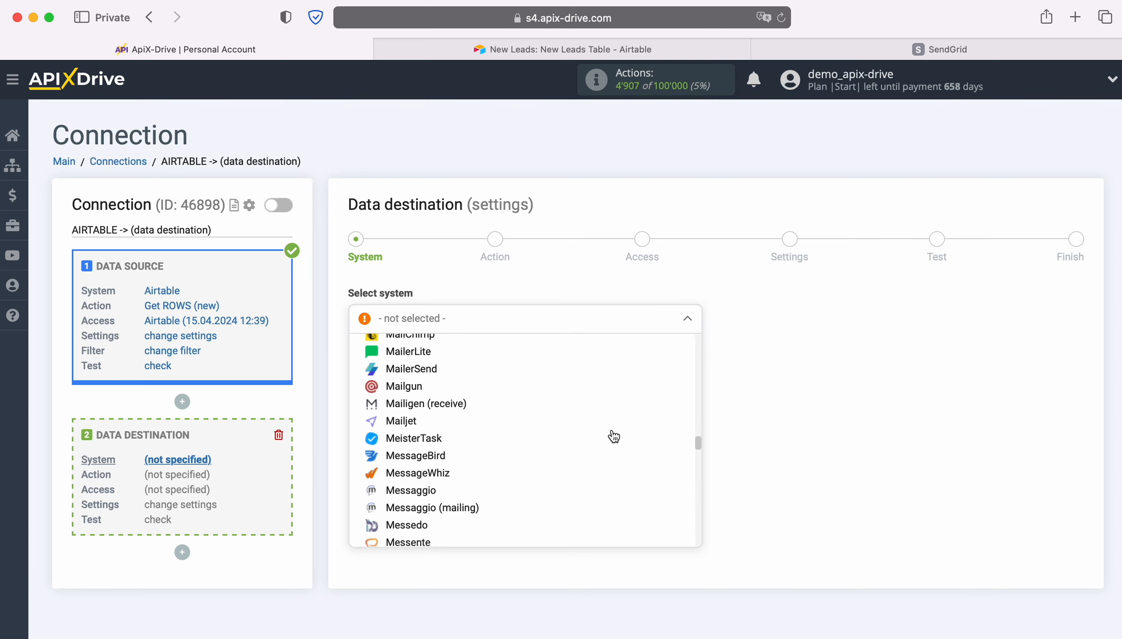
scroll(614, 436, down, 20)
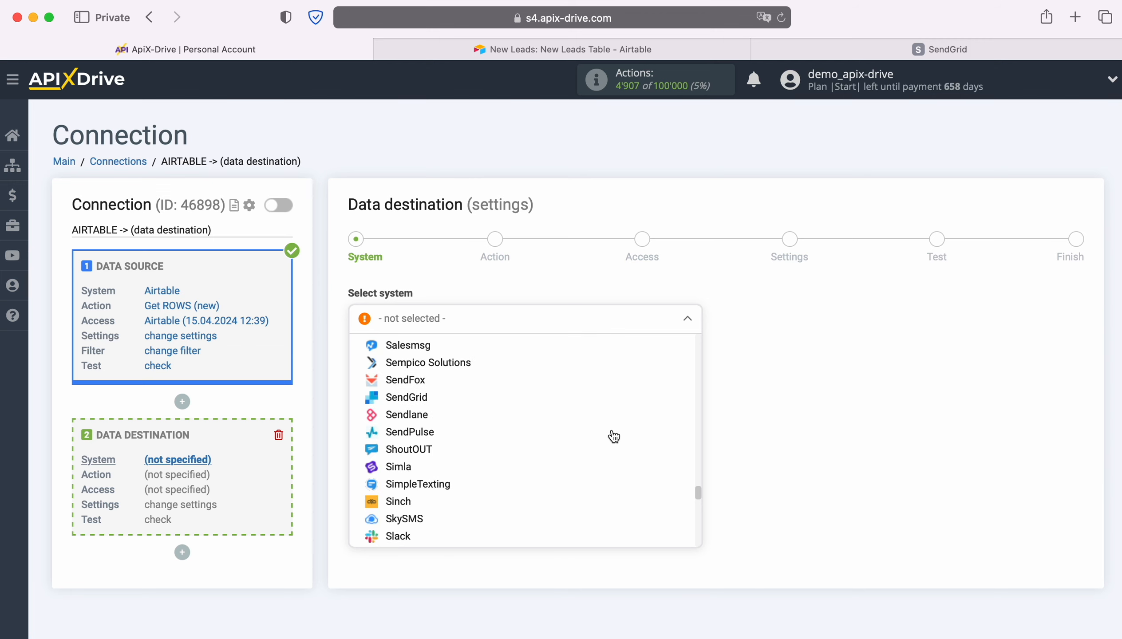
click(408, 397)
click(444, 358)
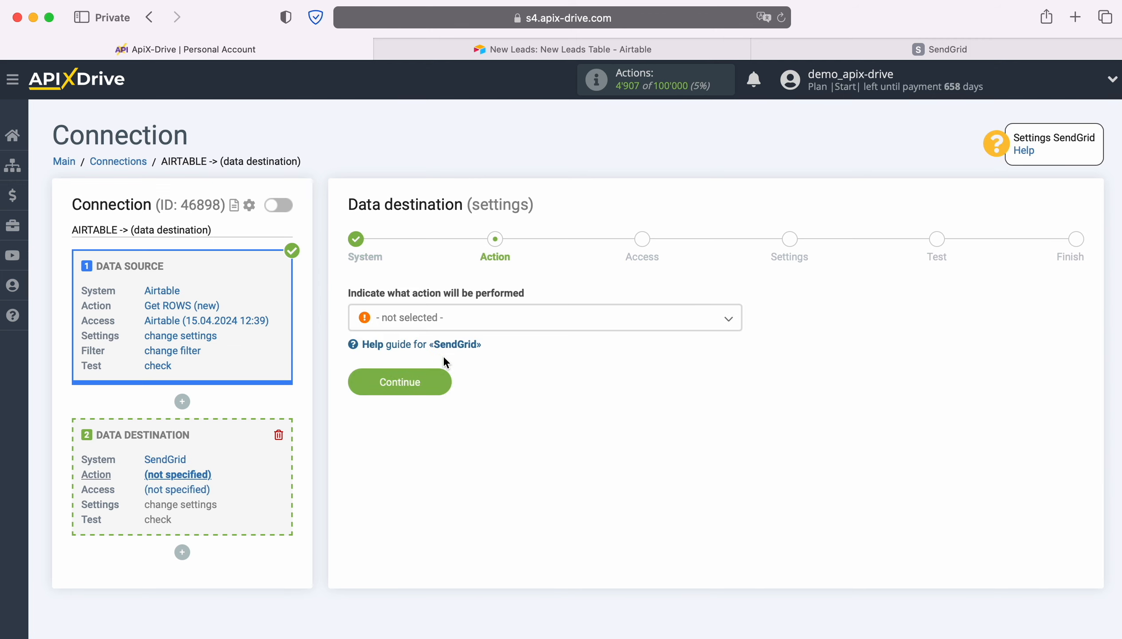
Set the destination action to Add CONTACT and start connecting a SendGrid account
click(506, 322)
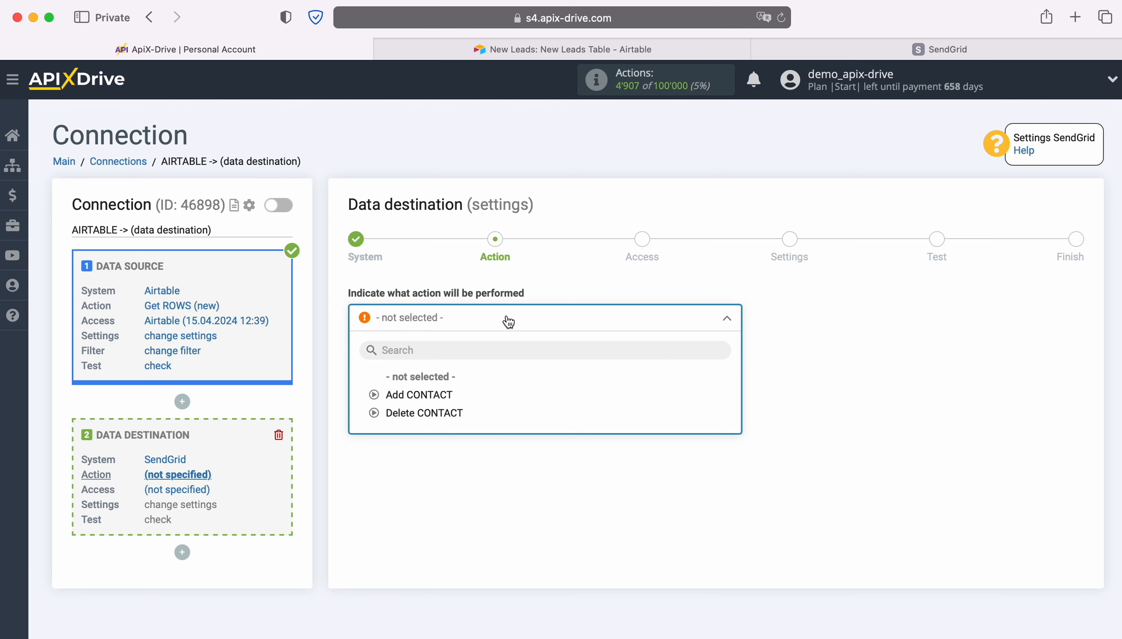
click(443, 395)
click(442, 381)
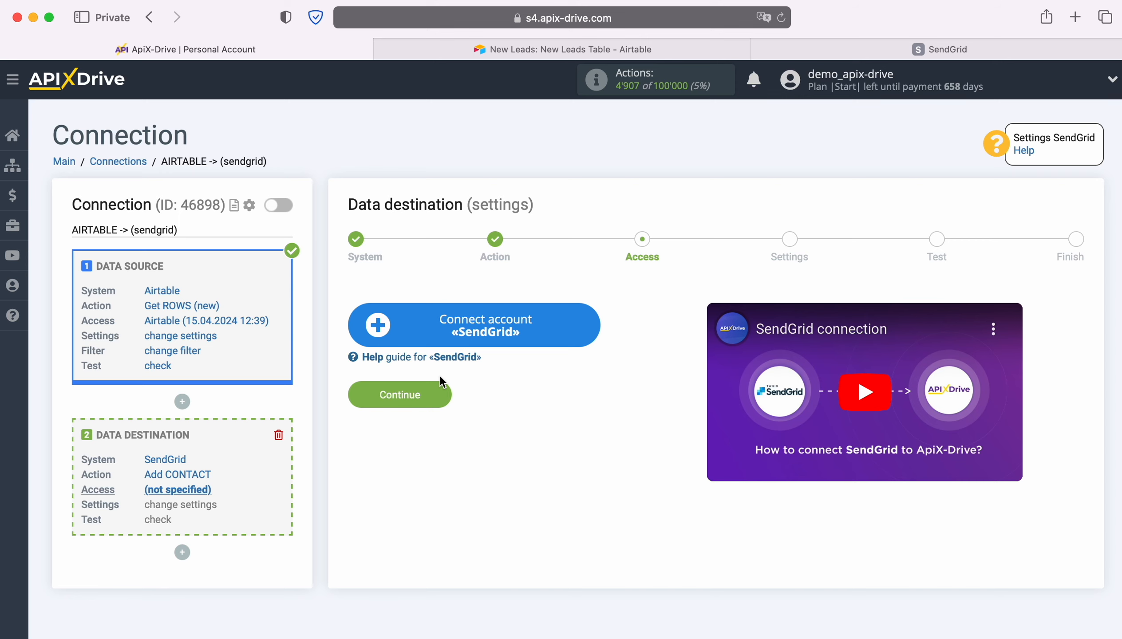
click(586, 322)
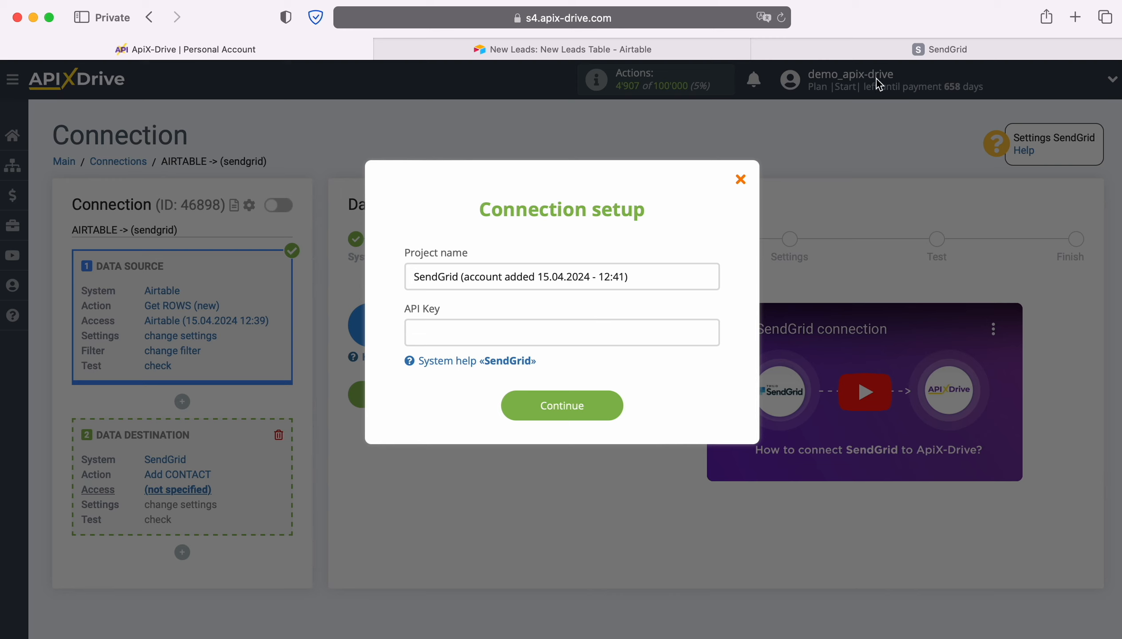
Switch to SendGrid and open the API Keys page in its settings
click(915, 48)
scroll(98, 418, down, 5)
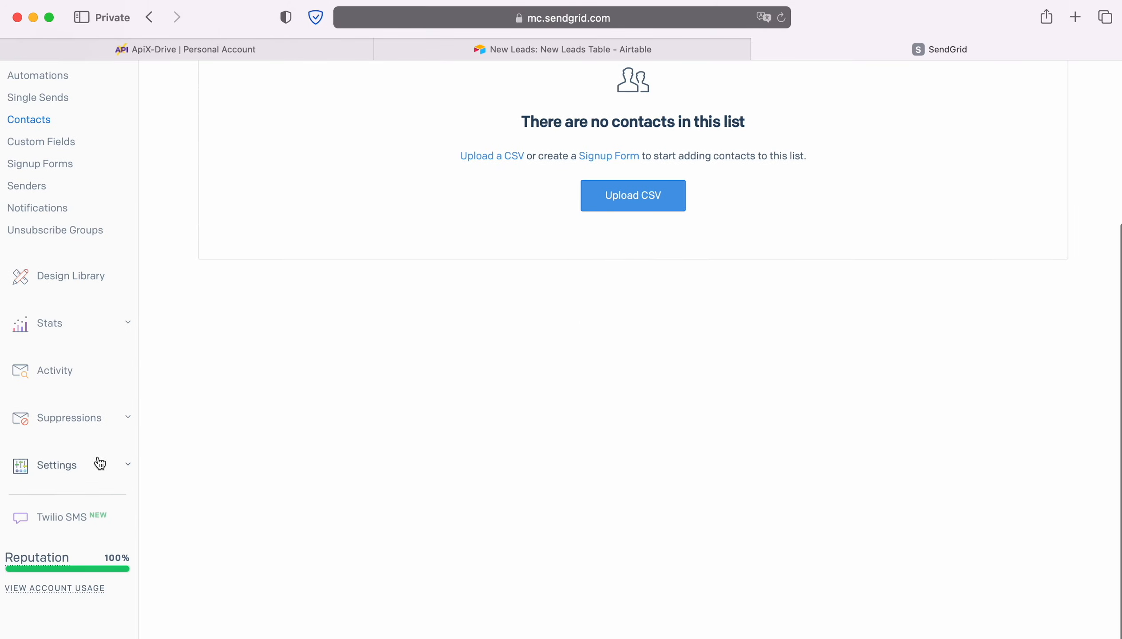
click(98, 463)
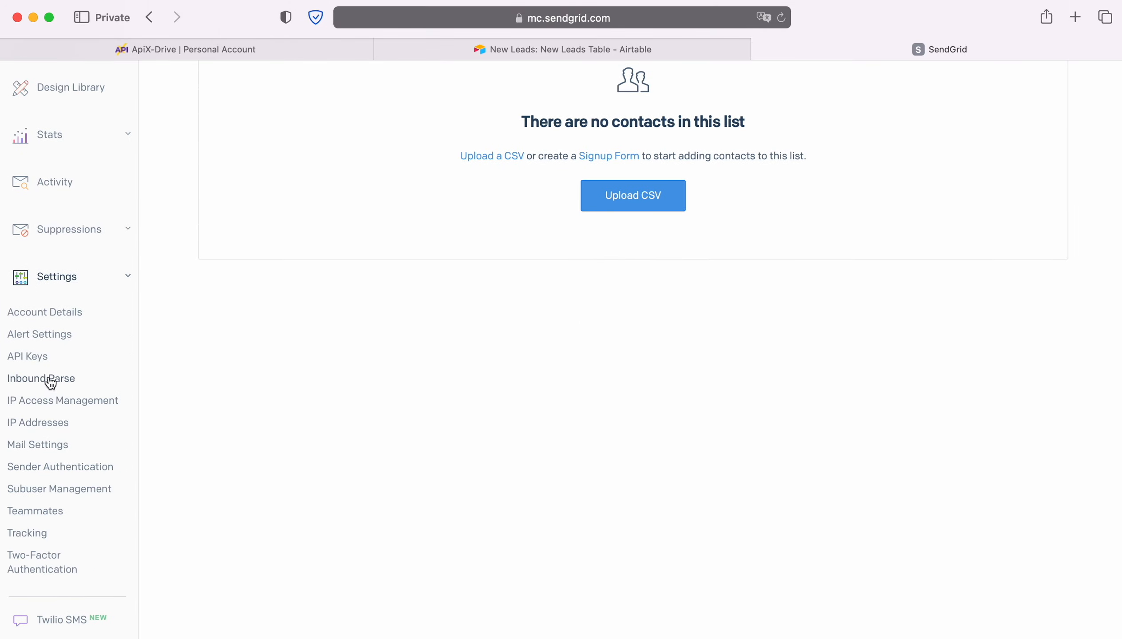
click(40, 361)
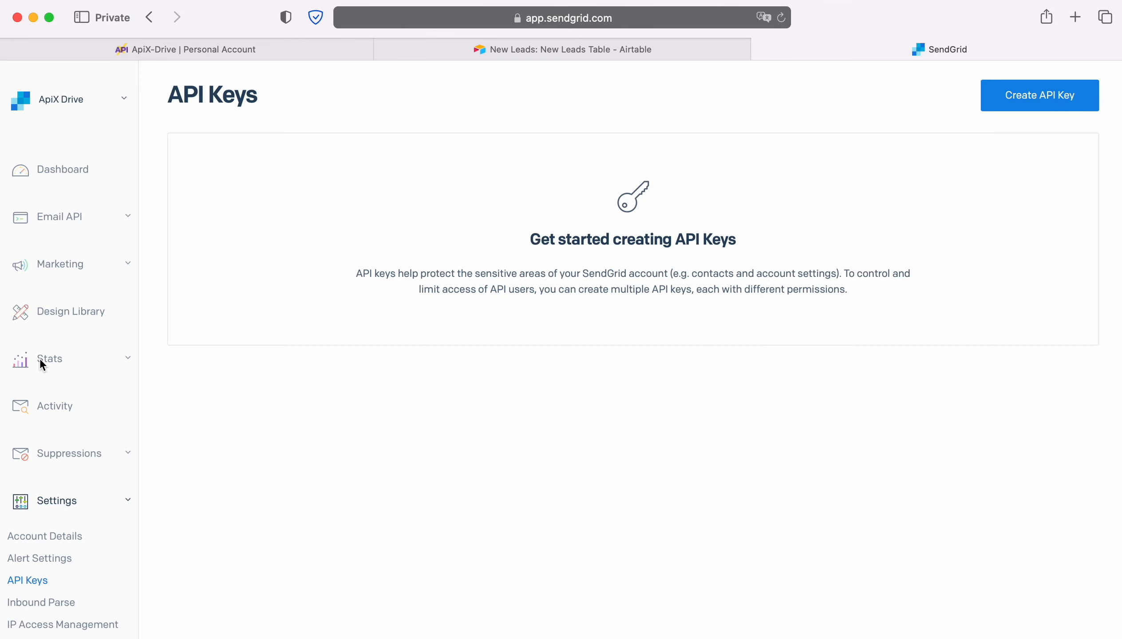
Create a SendGrid API key named ApiX-Drive with Full Access permissions
click(1041, 102)
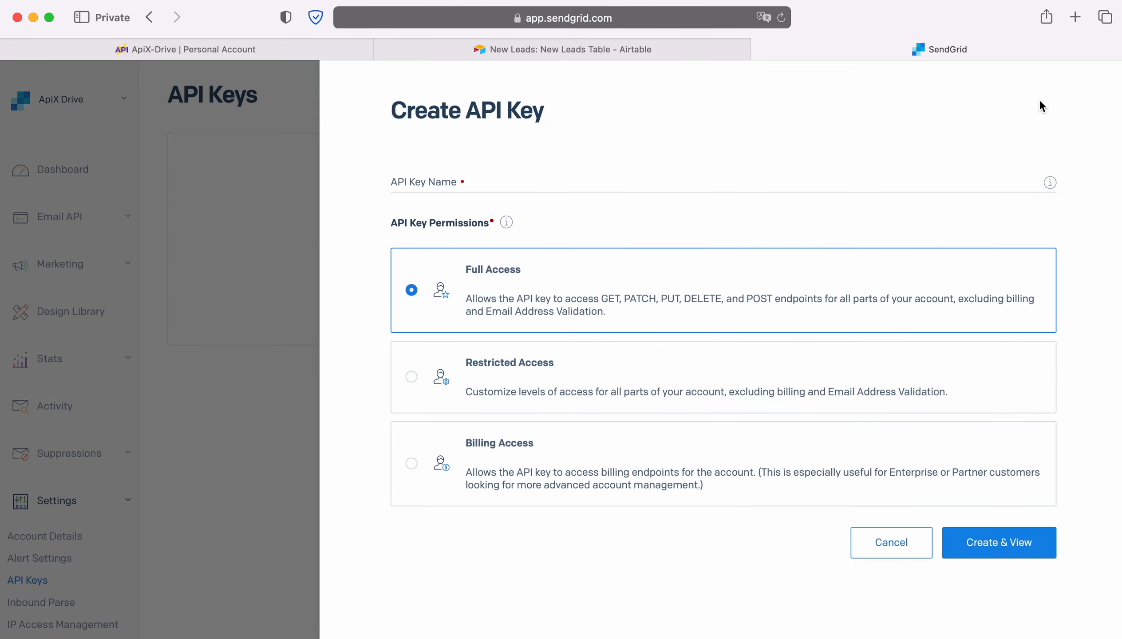
click(547, 177)
text(A)
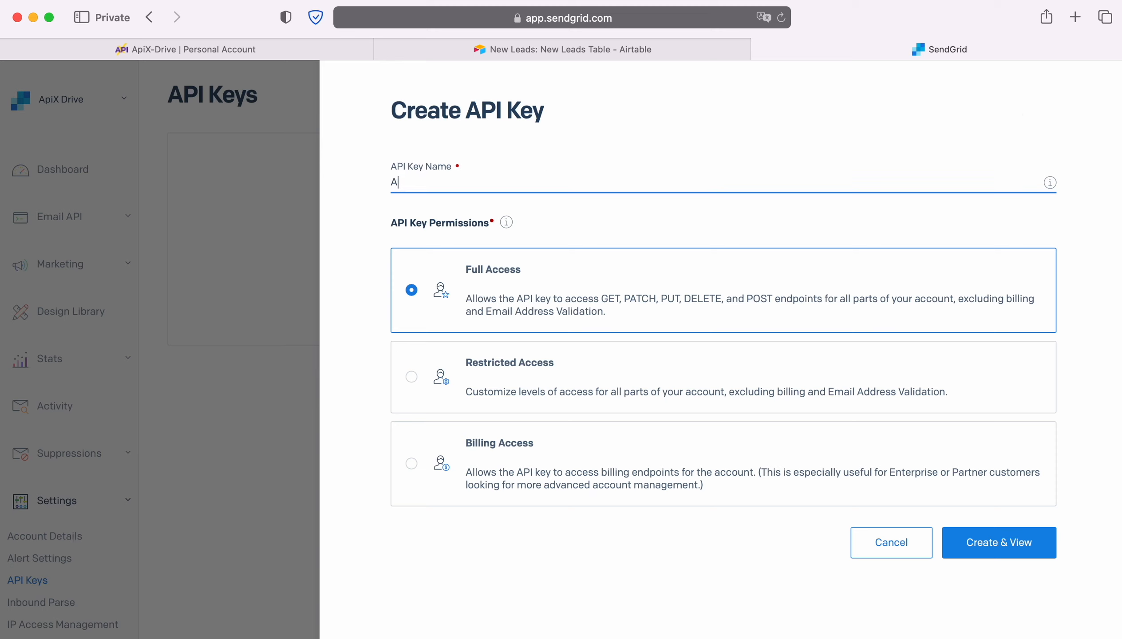
text(piX-Drive)
click(981, 547)
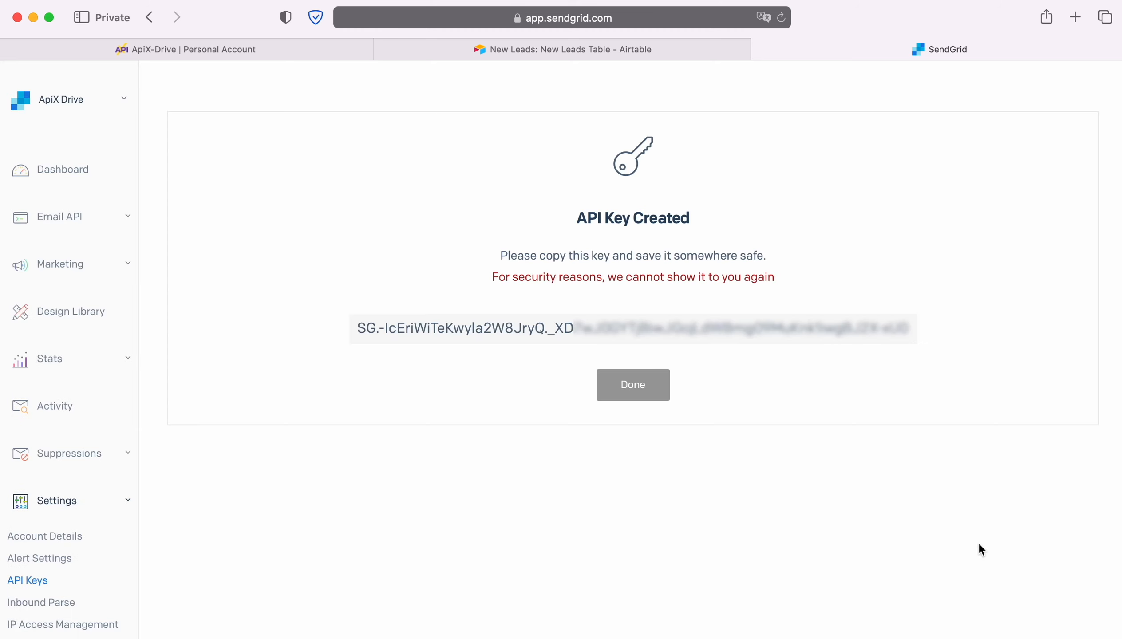
Copy the new API key from SendGrid and paste it into the API Key field in ApiX-Drive to connect the account
click(614, 335)
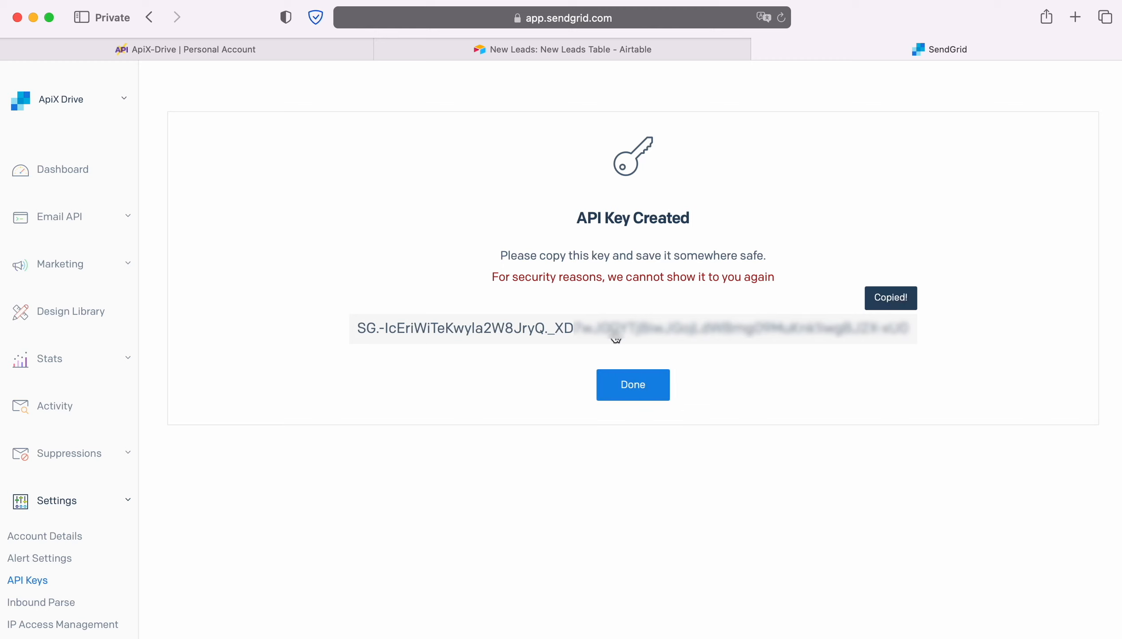
click(635, 382)
click(126, 50)
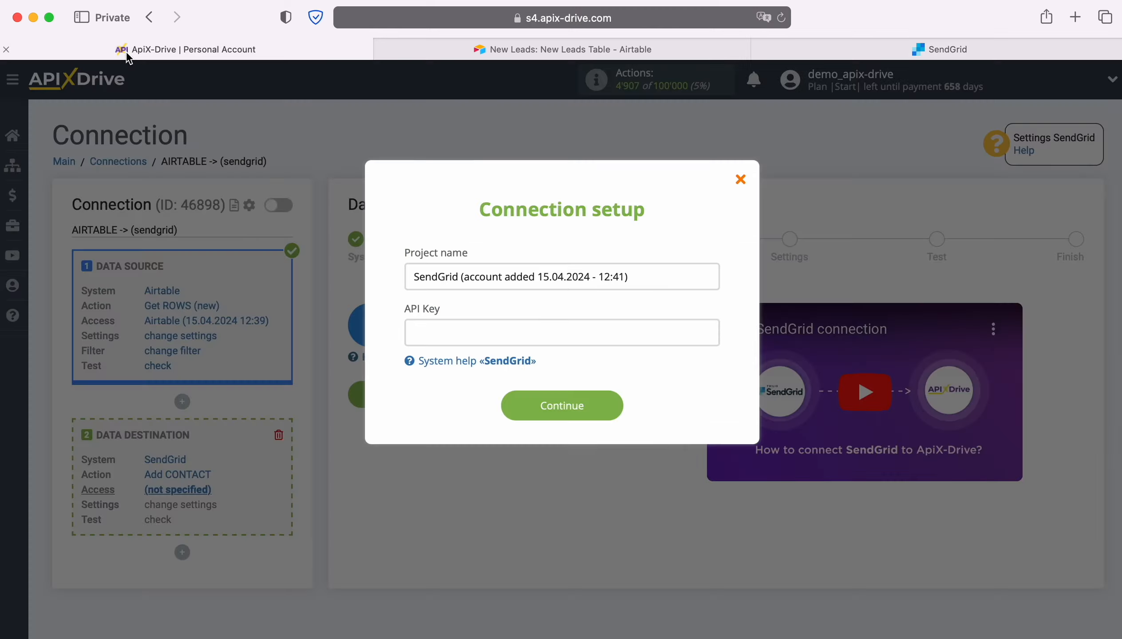
right_click(440, 337)
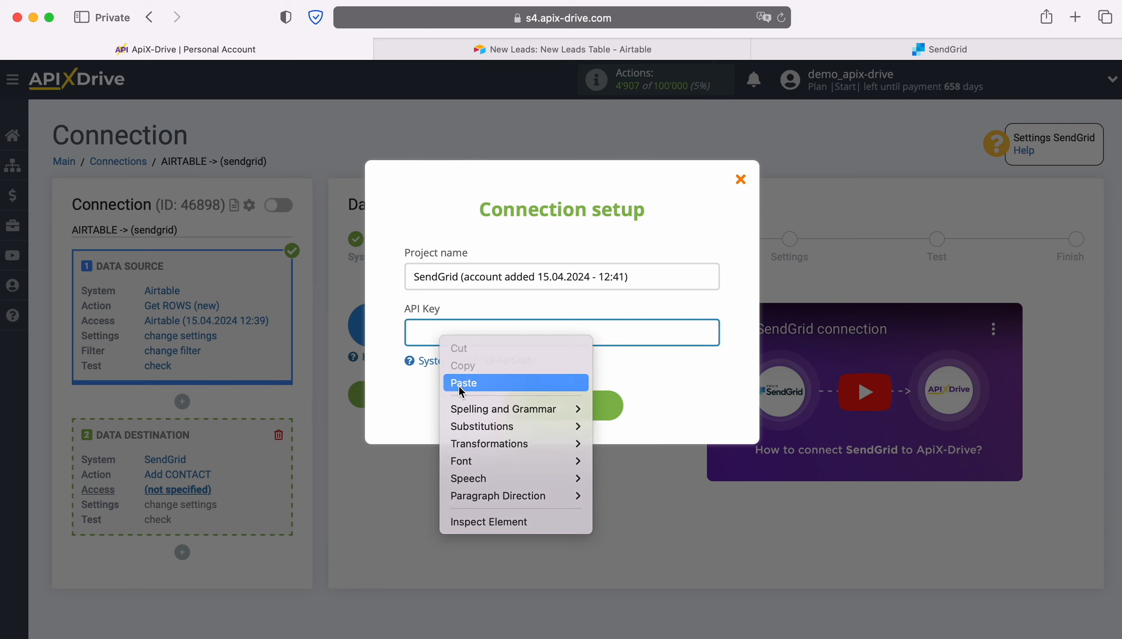
click(458, 385)
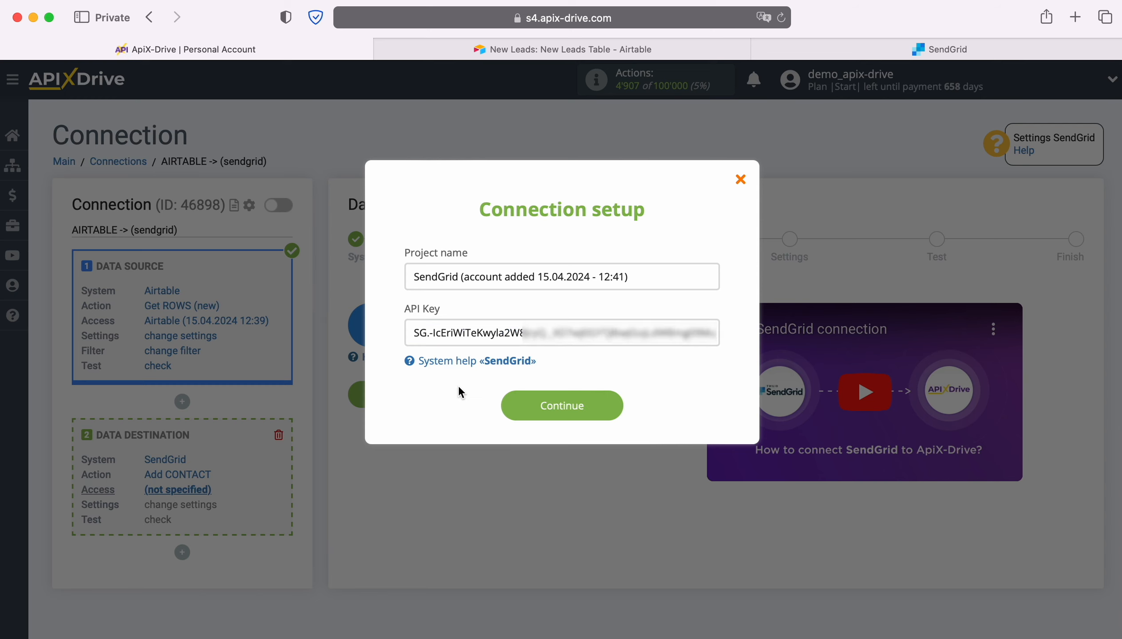
click(614, 406)
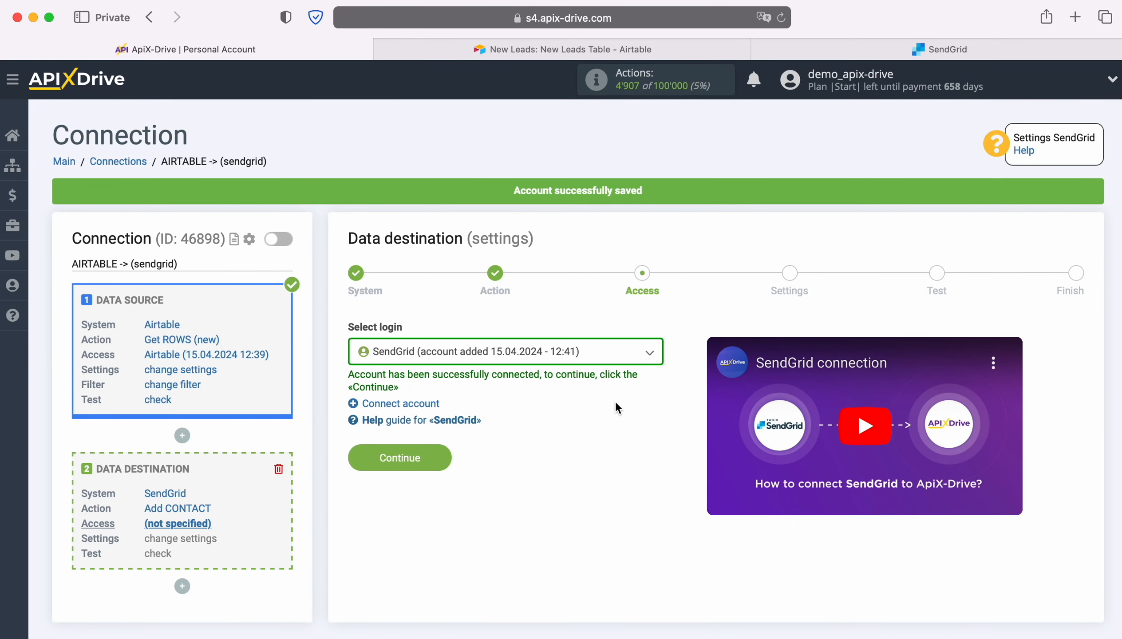
Select the newly connected SendGrid login for the data destination and continue to its settings
click(613, 358)
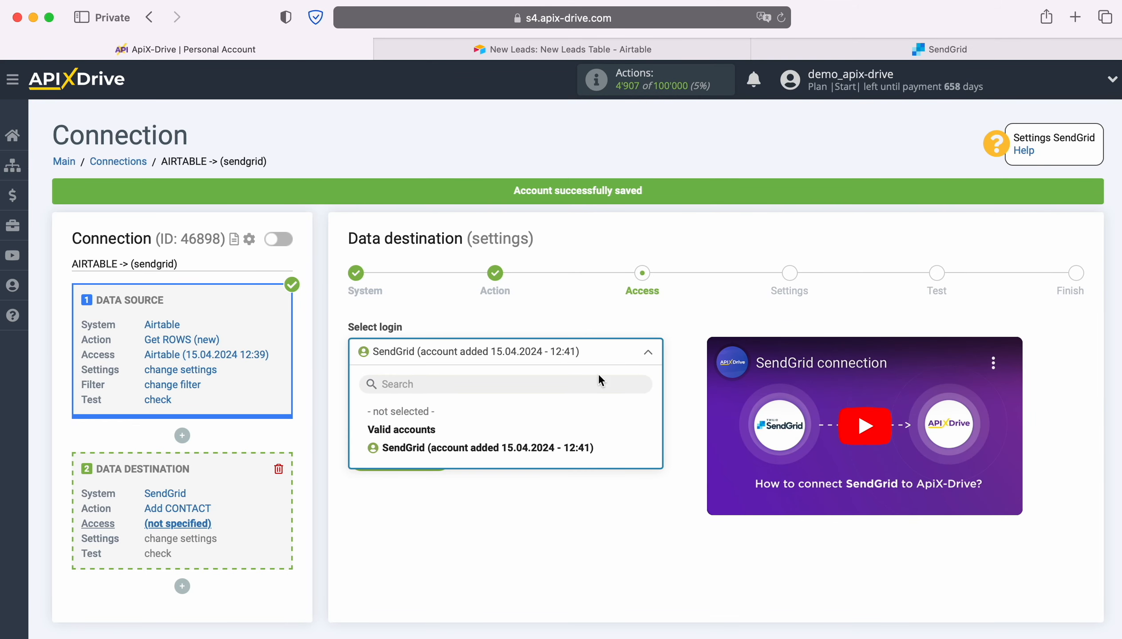
click(587, 447)
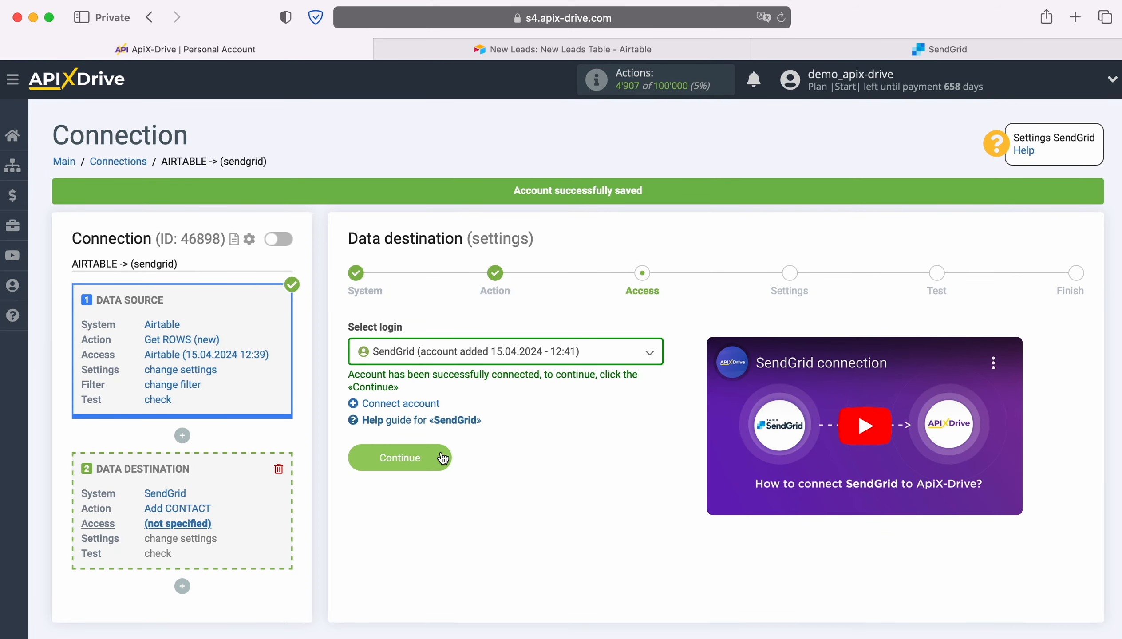
click(440, 450)
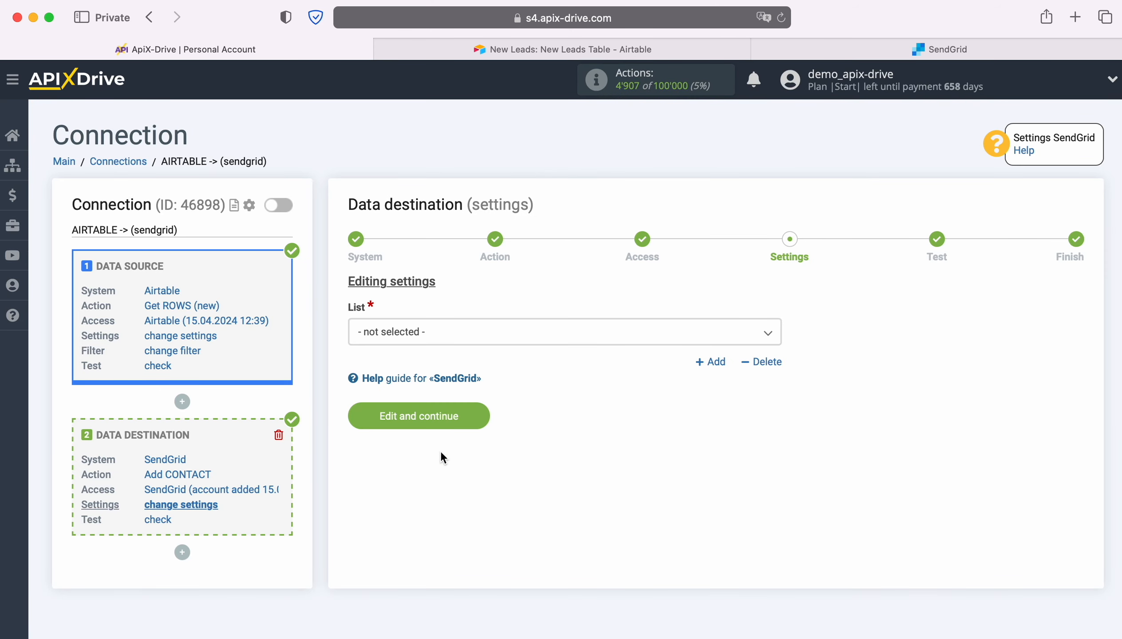
Set the destination list to ApiX-Drive and map its E-mail field to the Airtable Email variable
click(431, 337)
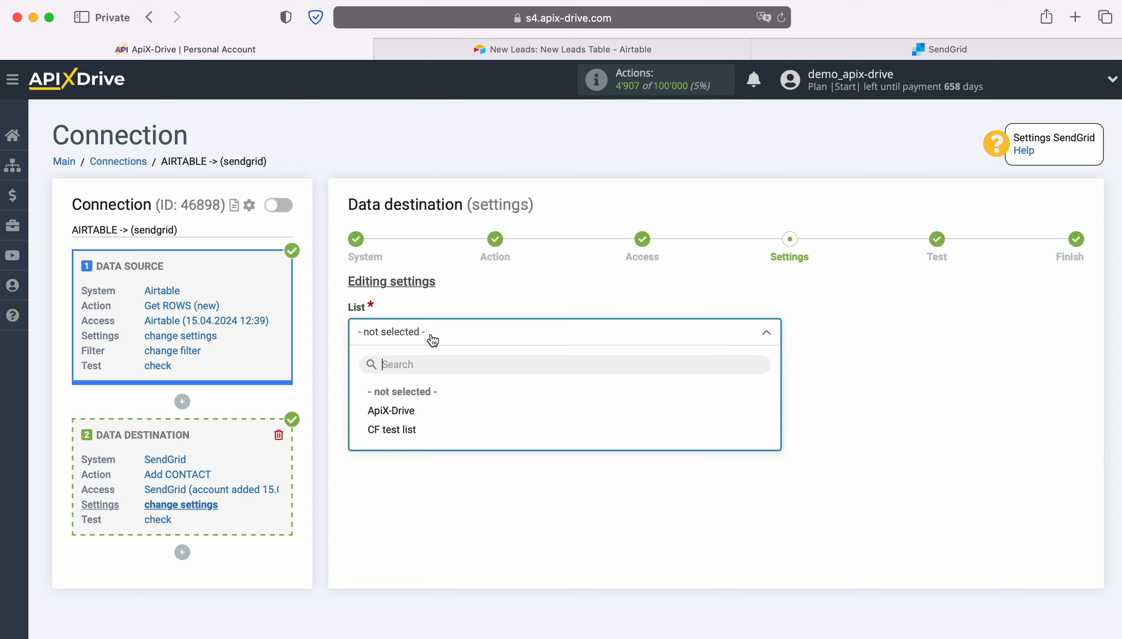
click(397, 409)
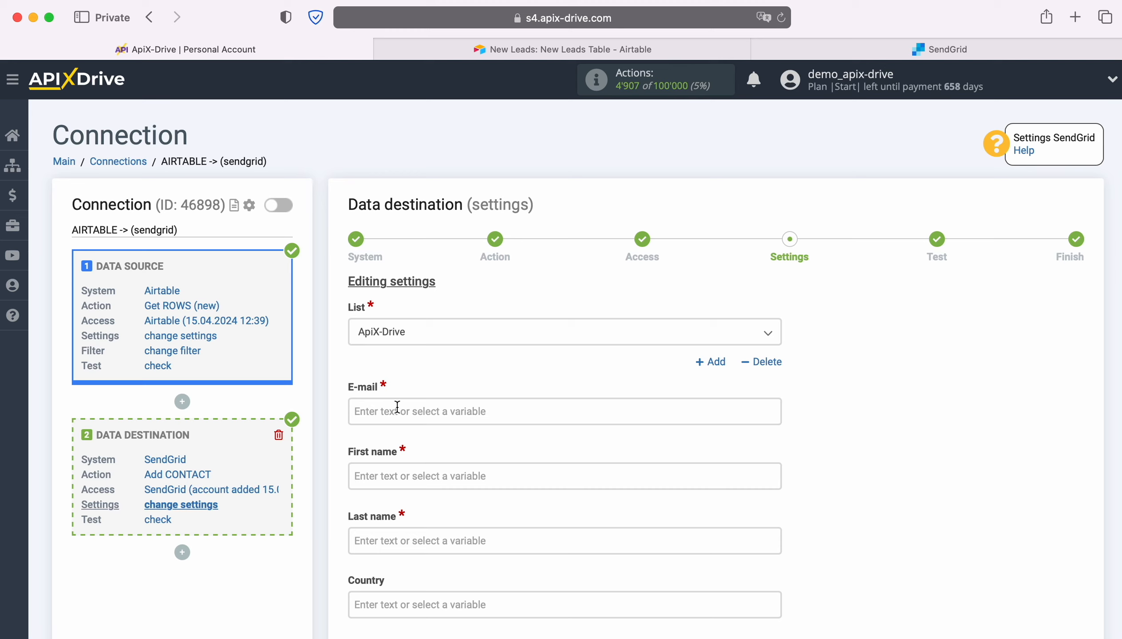
click(402, 415)
scroll(704, 383, down, 3)
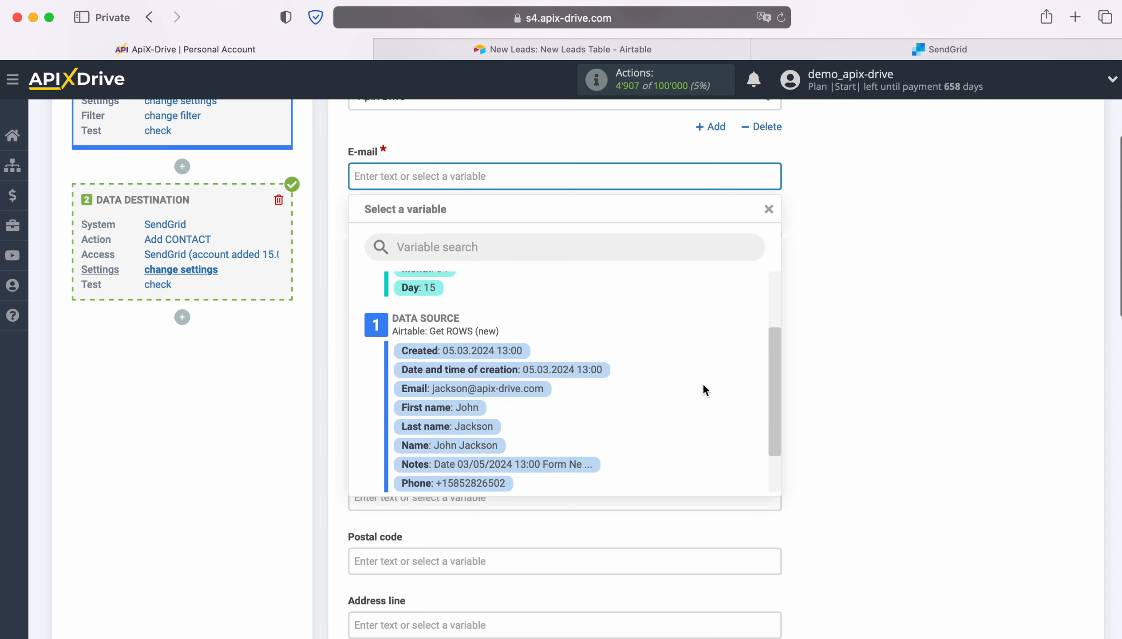
click(490, 389)
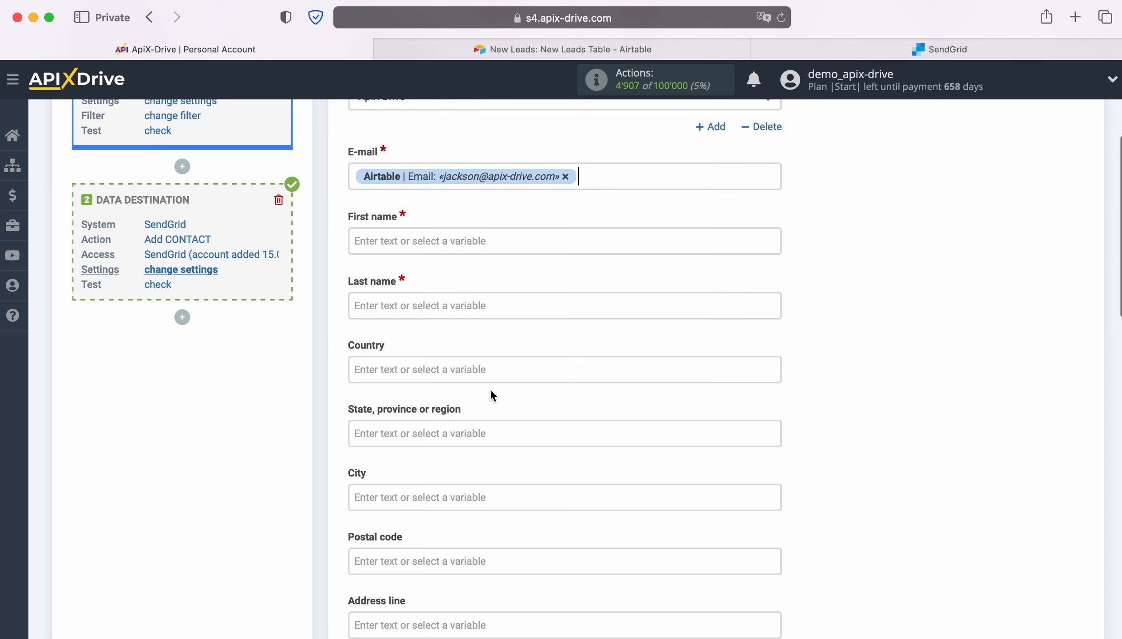
Map the First name and Last name fields to the matching Airtable First name and Last name variables
click(417, 240)
scroll(666, 344, down, 3)
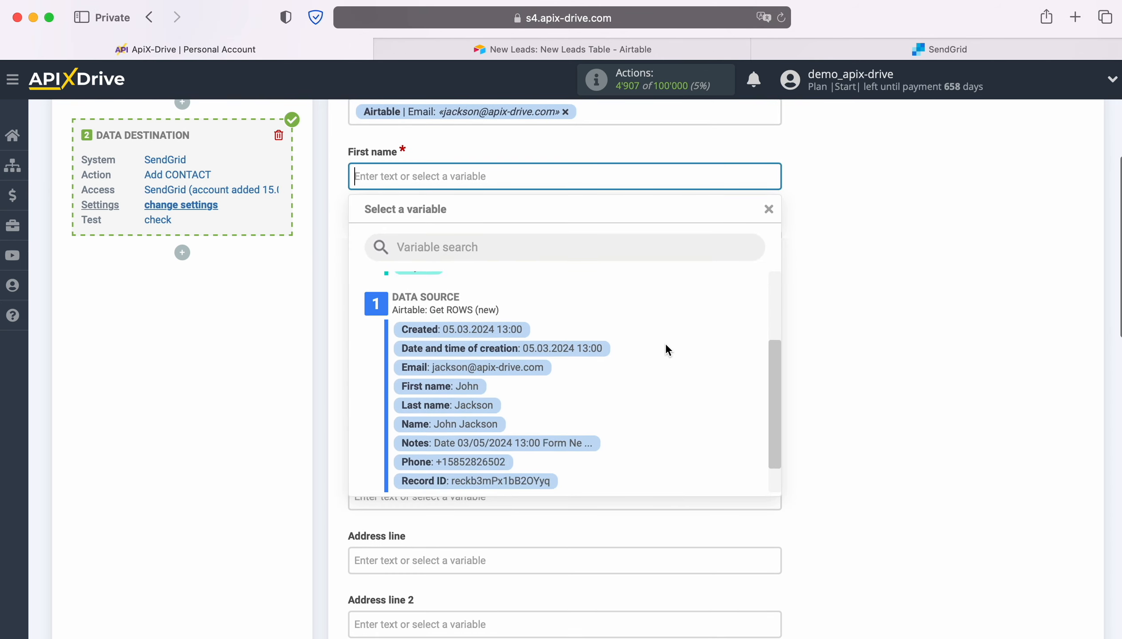
click(460, 394)
click(416, 243)
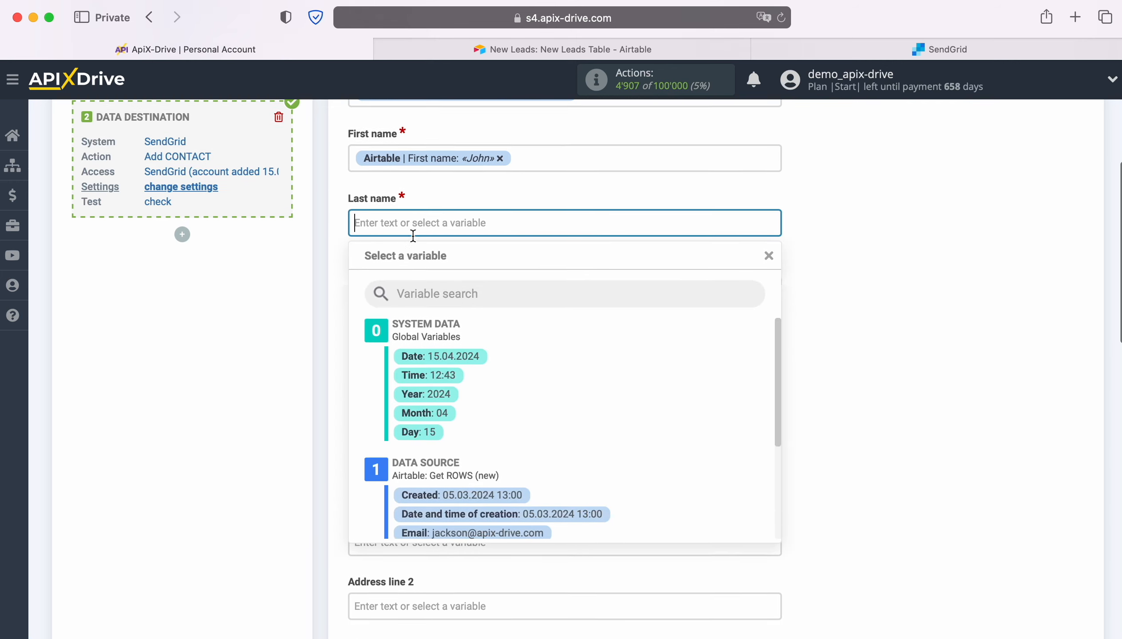
scroll(639, 358, down, 3)
click(472, 423)
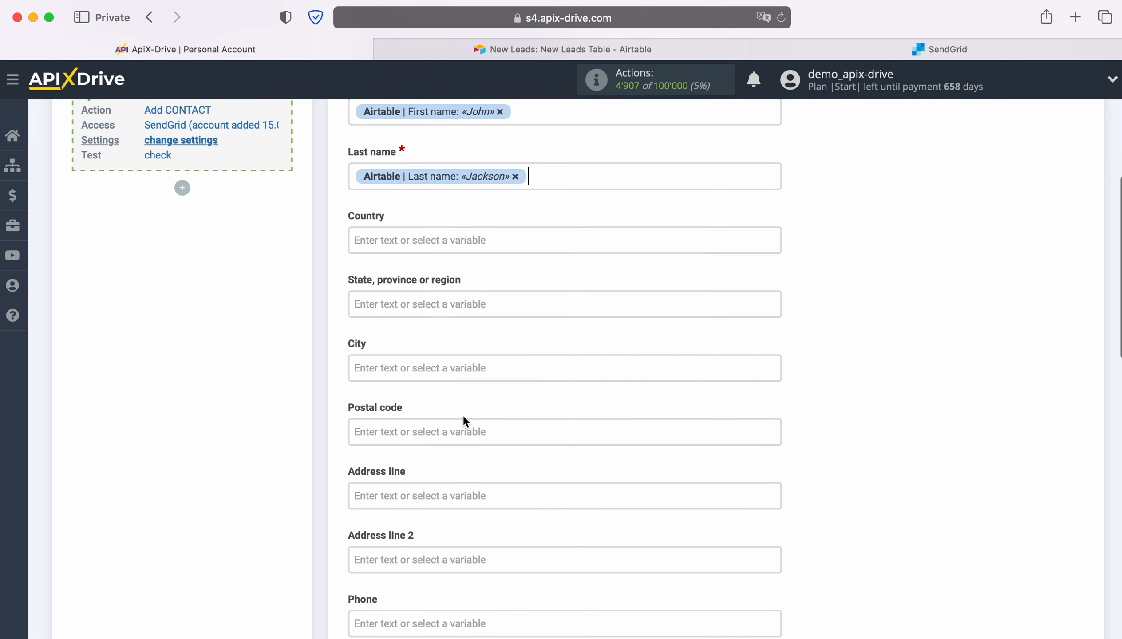
Map the destination Phone field to the Airtable Phone variable
scroll(534, 388, down, 3)
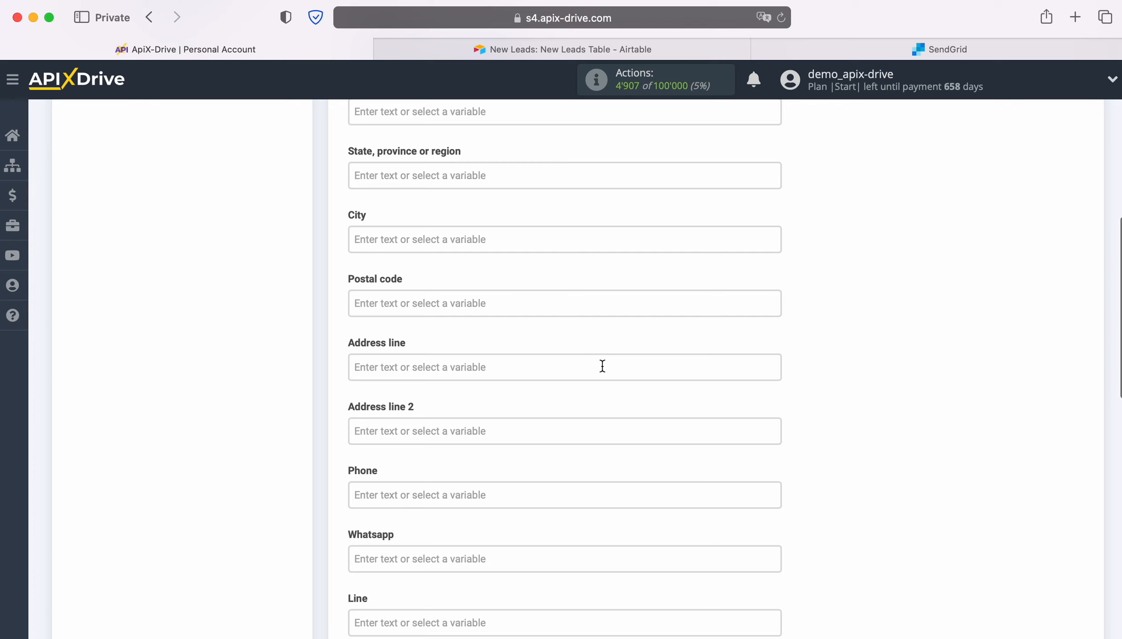
scroll(602, 367, down, 3)
click(483, 388)
scroll(658, 381, down, 5)
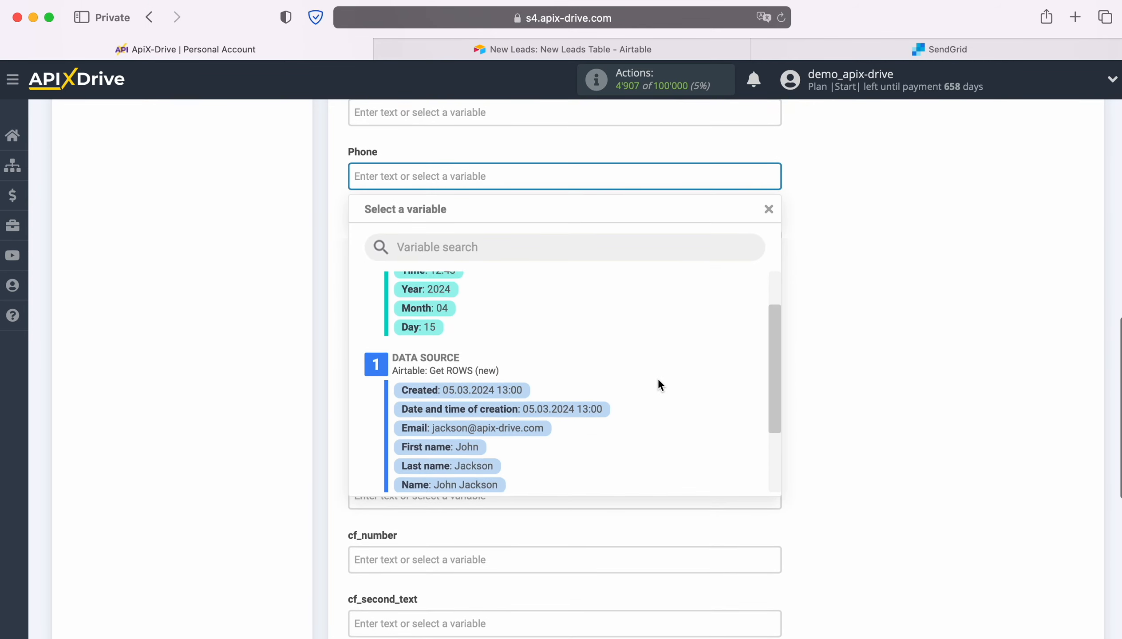
click(498, 459)
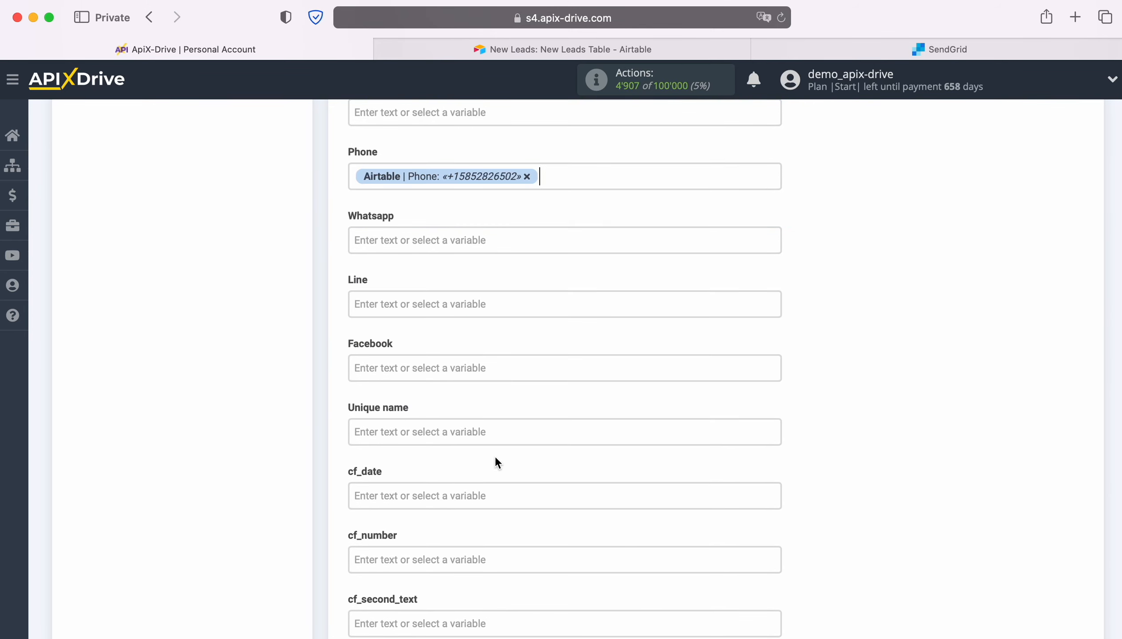
Map the destination cf_text field to the Airtable Notes variable and continue to the destination test
scroll(529, 416, down, 4)
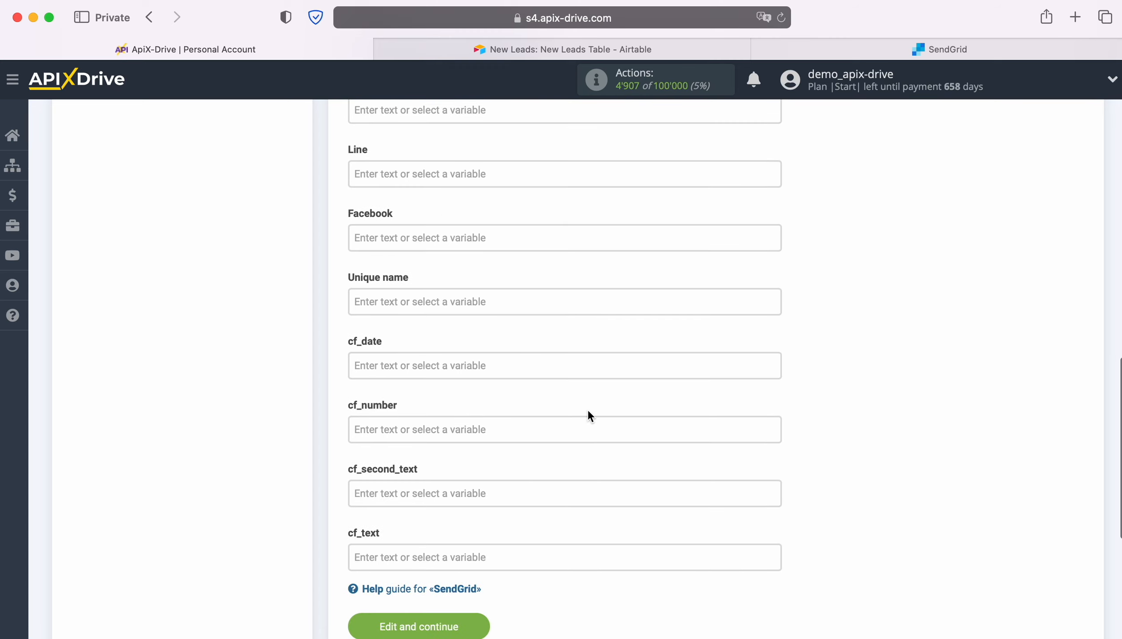
scroll(589, 416, down, 3)
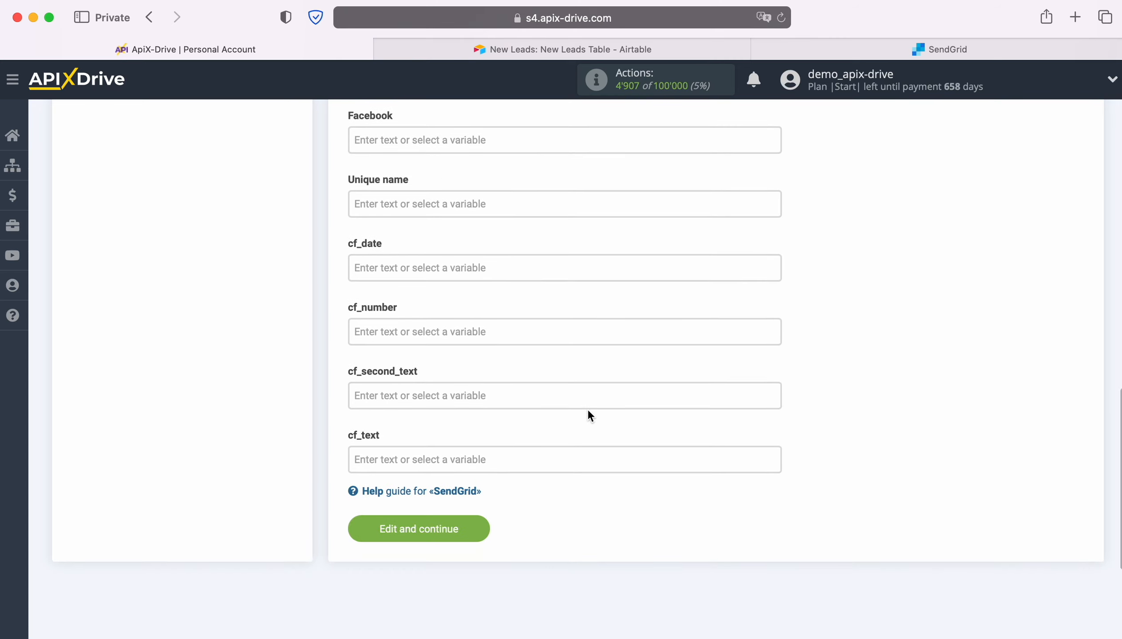
click(435, 460)
scroll(632, 450, down, 5)
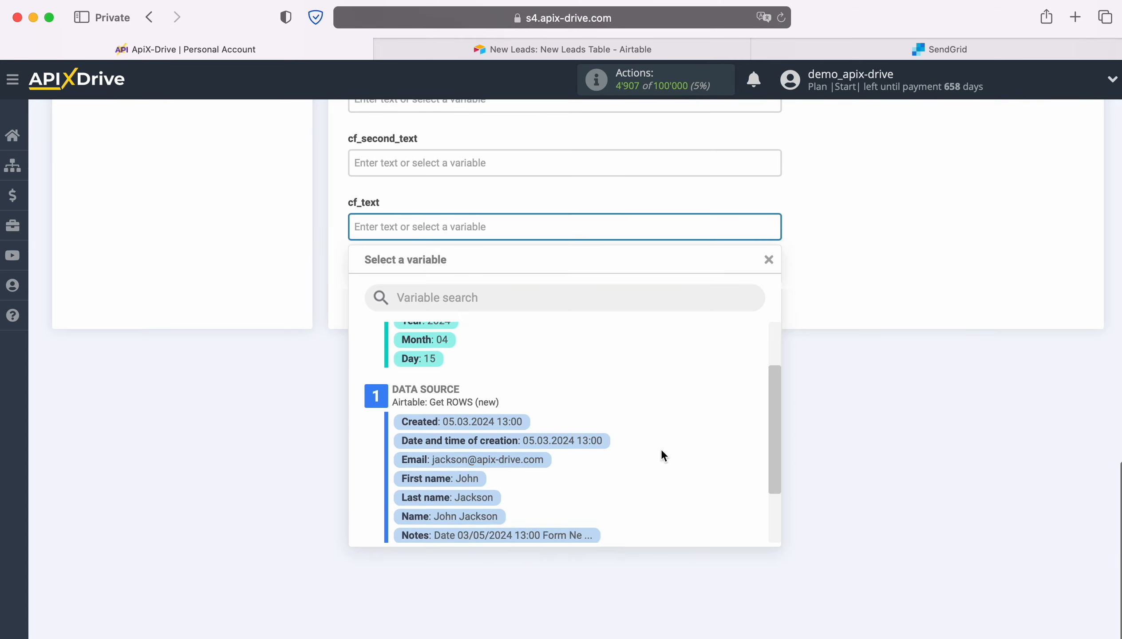
click(543, 487)
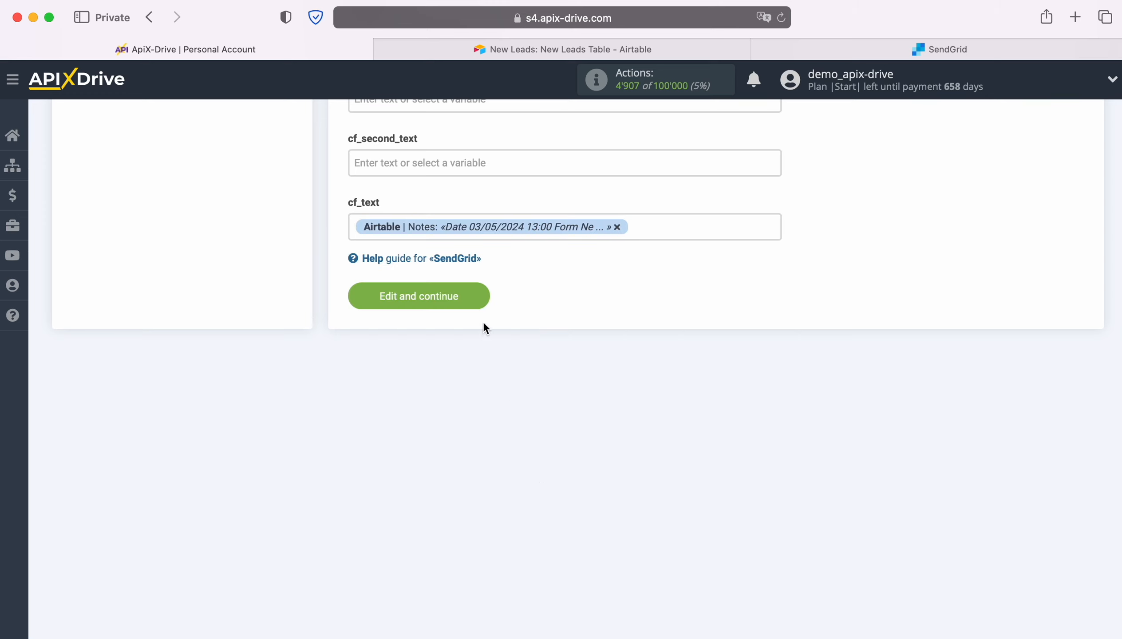
click(472, 295)
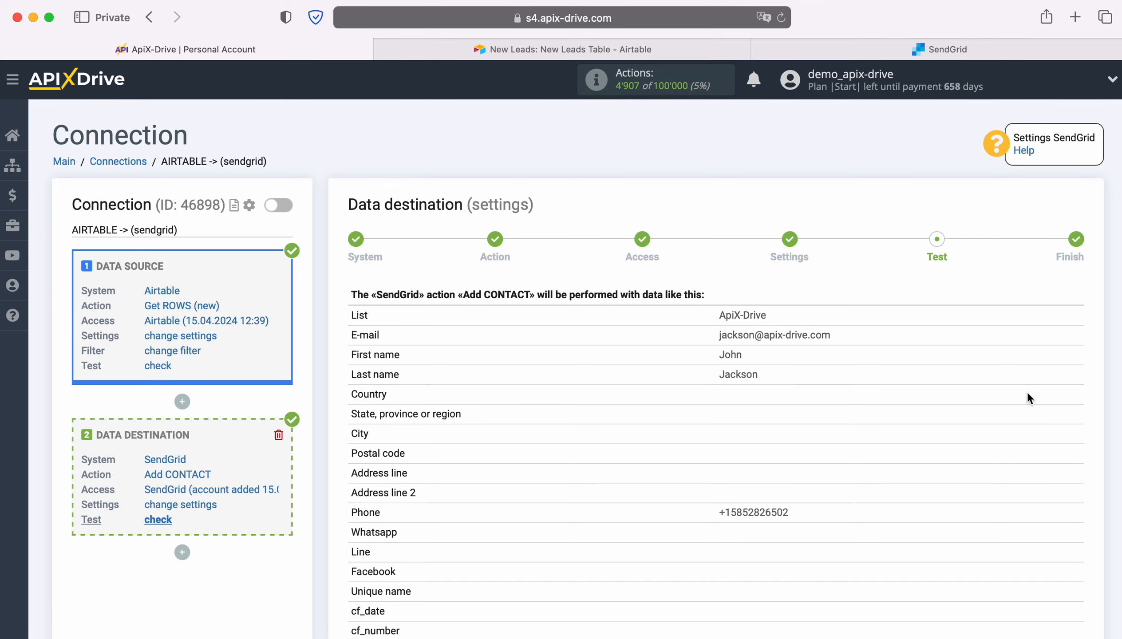
Review the sample contact data for the Add CONTACT action and send it to SendGrid as a test
scroll(1025, 392, down, 2)
scroll(1020, 398, down, 2)
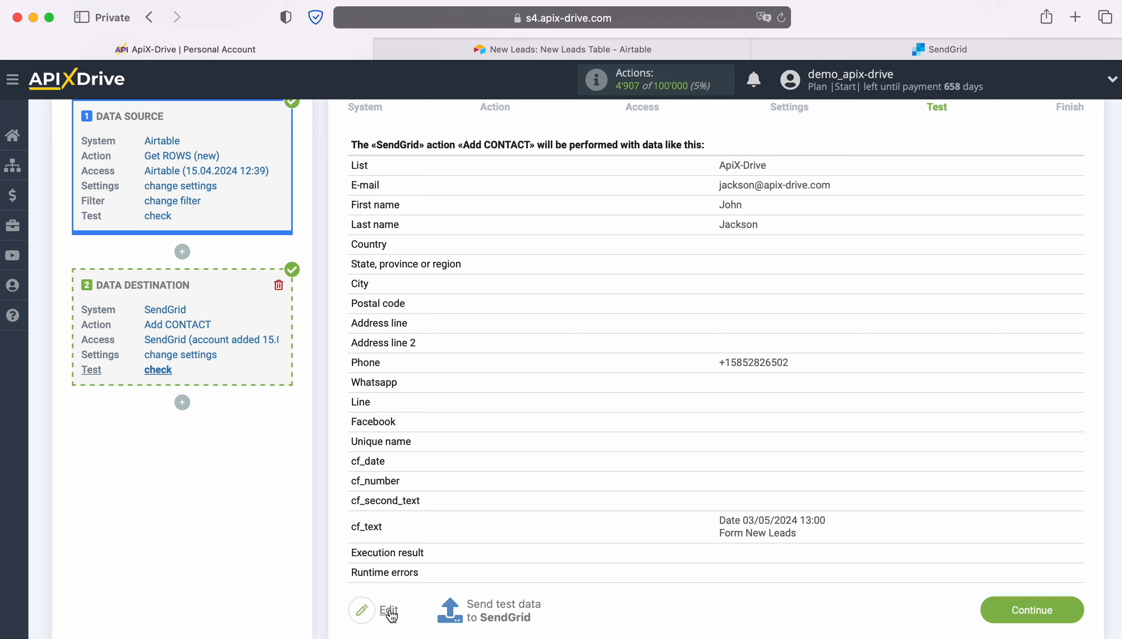
click(501, 609)
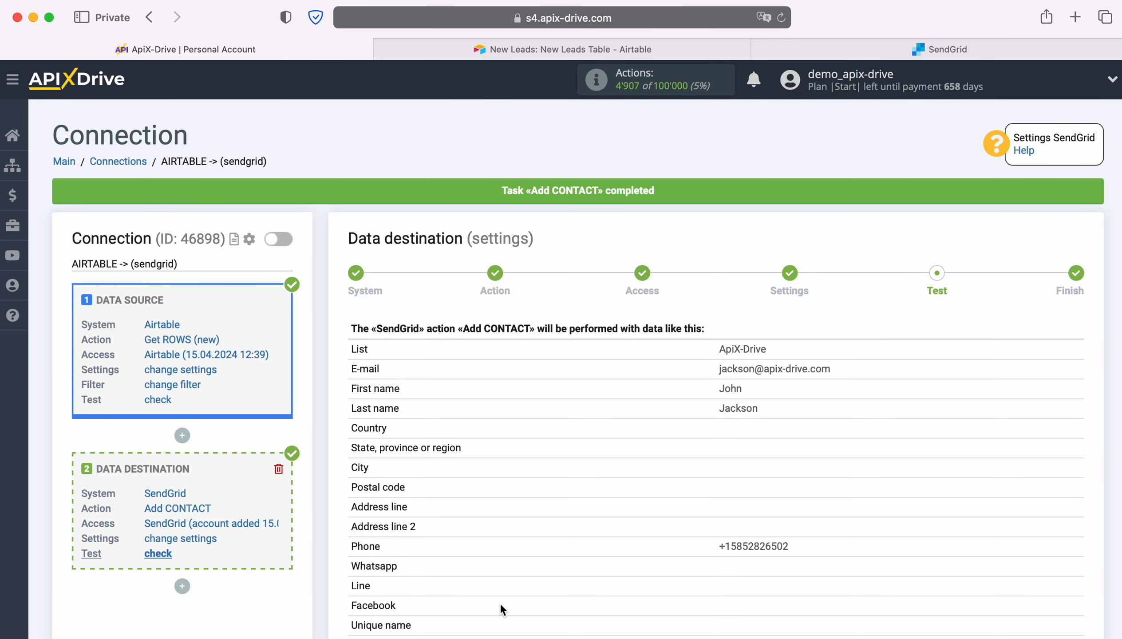
Switch to SendGrid and open the test contact in the ApiX-Drive marketing contact list
click(916, 50)
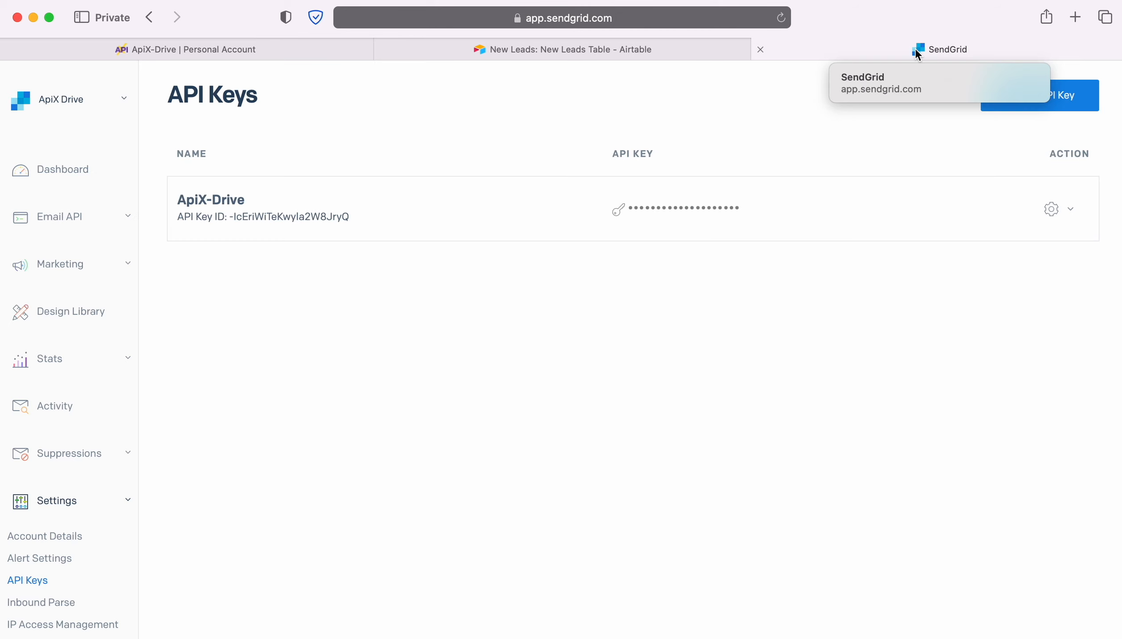
click(73, 269)
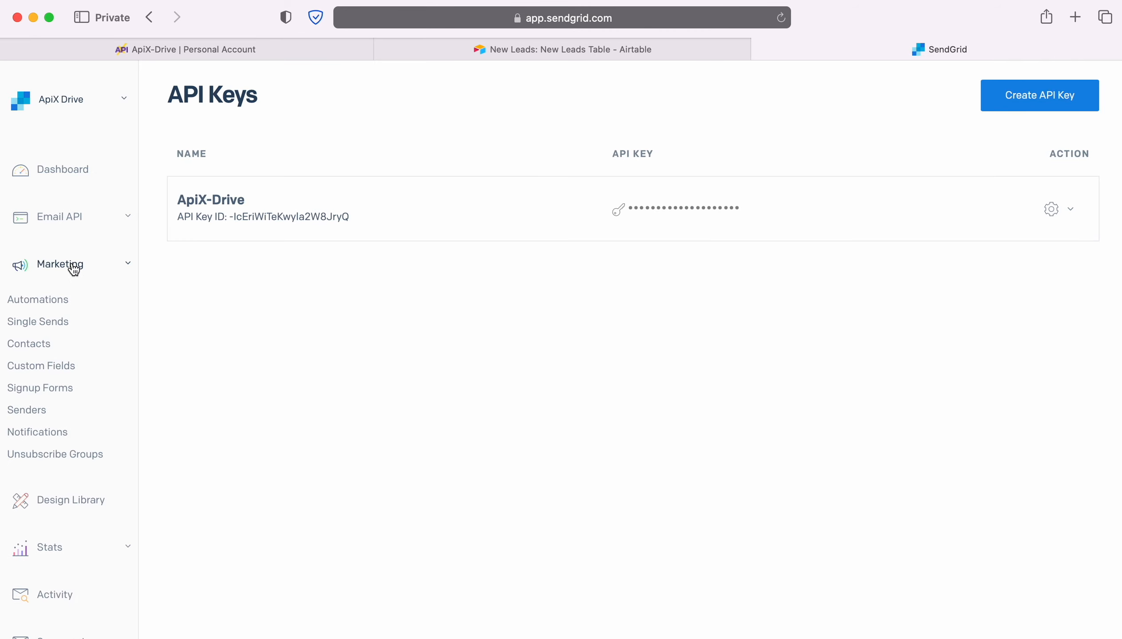
click(44, 345)
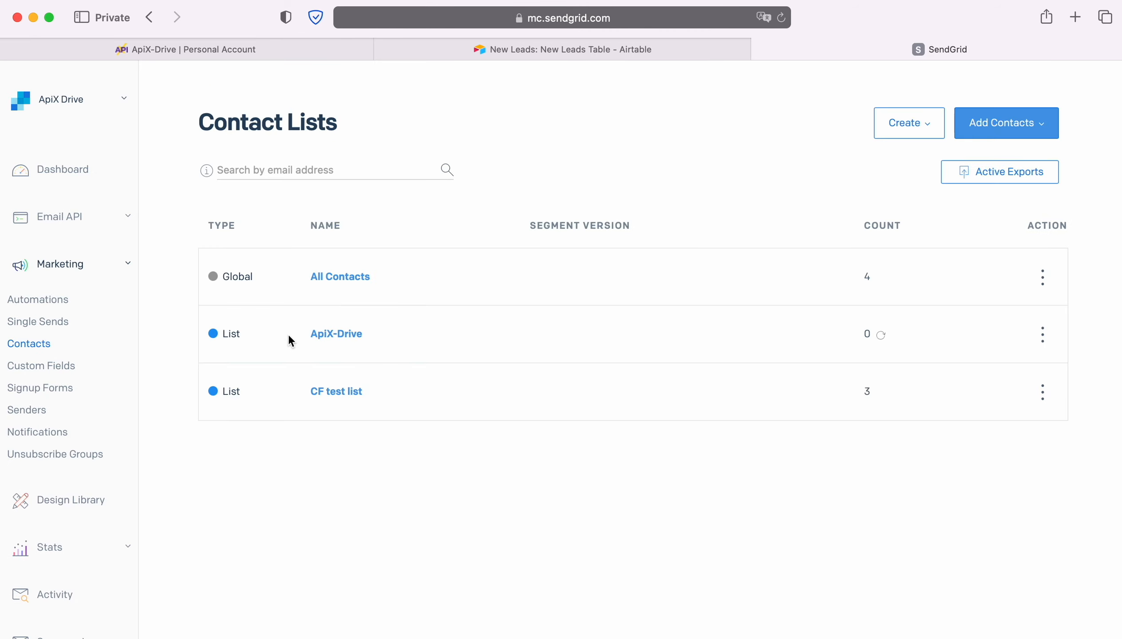
click(350, 334)
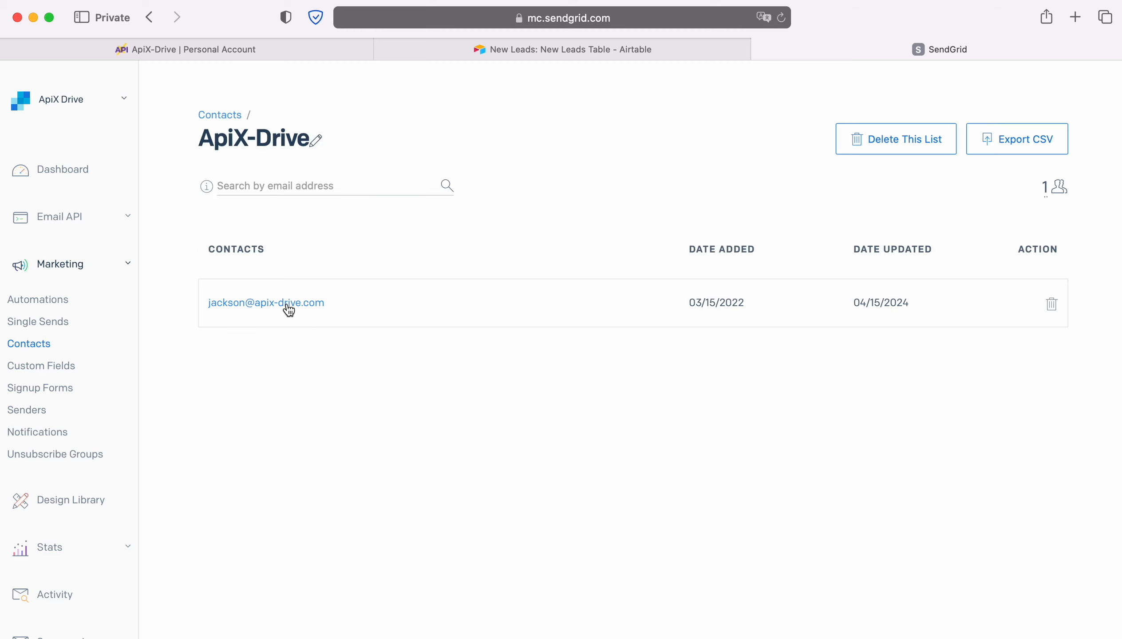
click(287, 305)
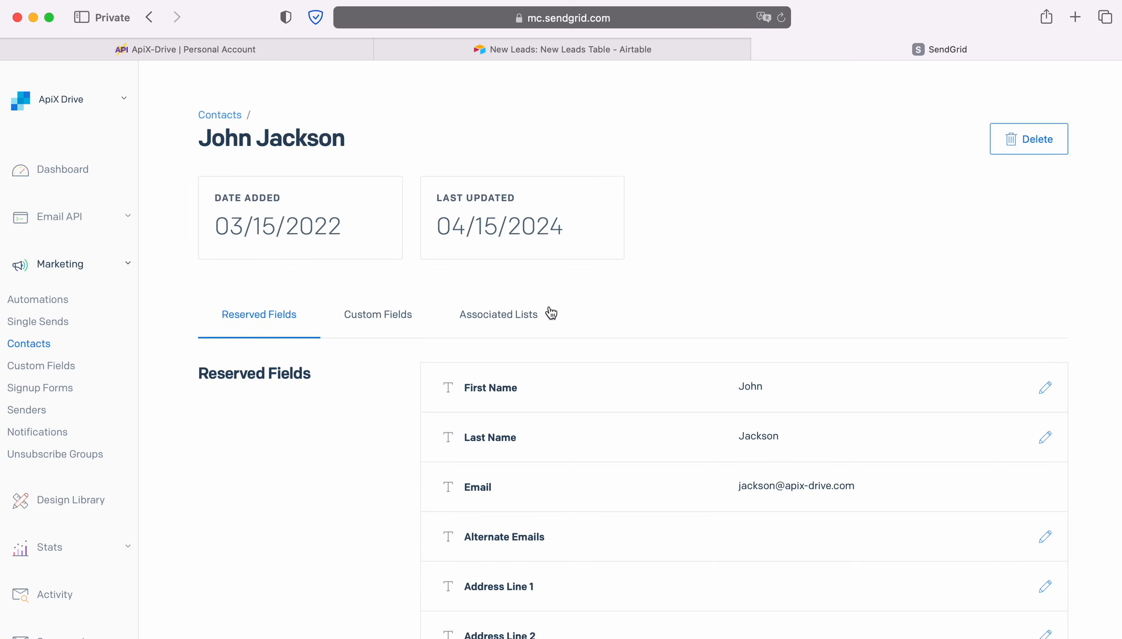
Examine the test contact's reserved fields and custom fields for the transferred data
scroll(1014, 318, down, 7)
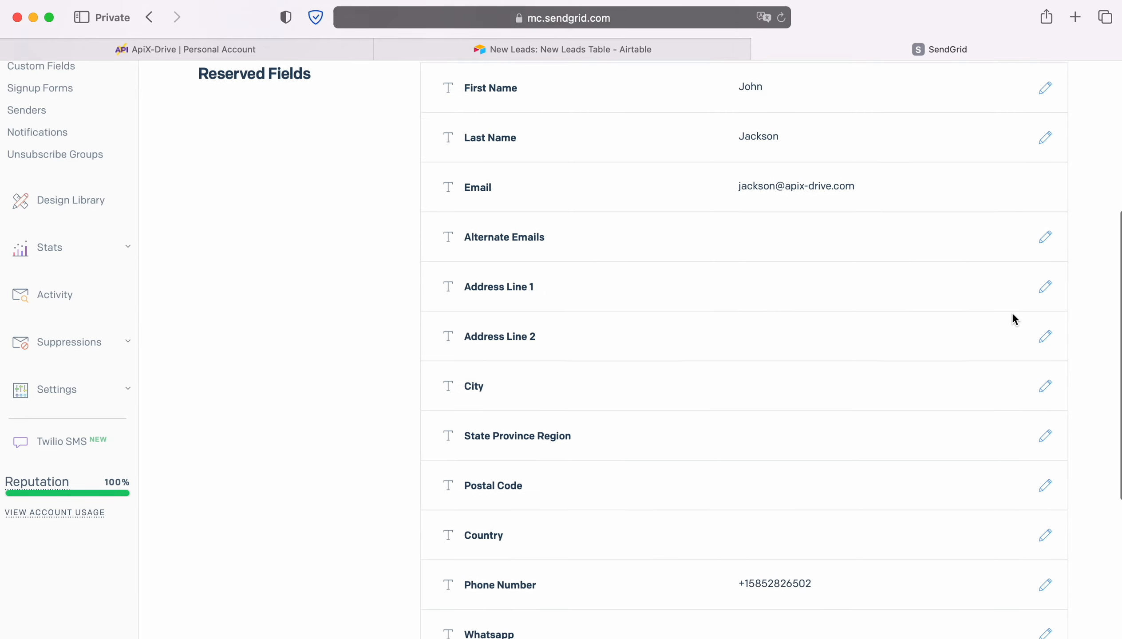
scroll(1012, 313, down, 6)
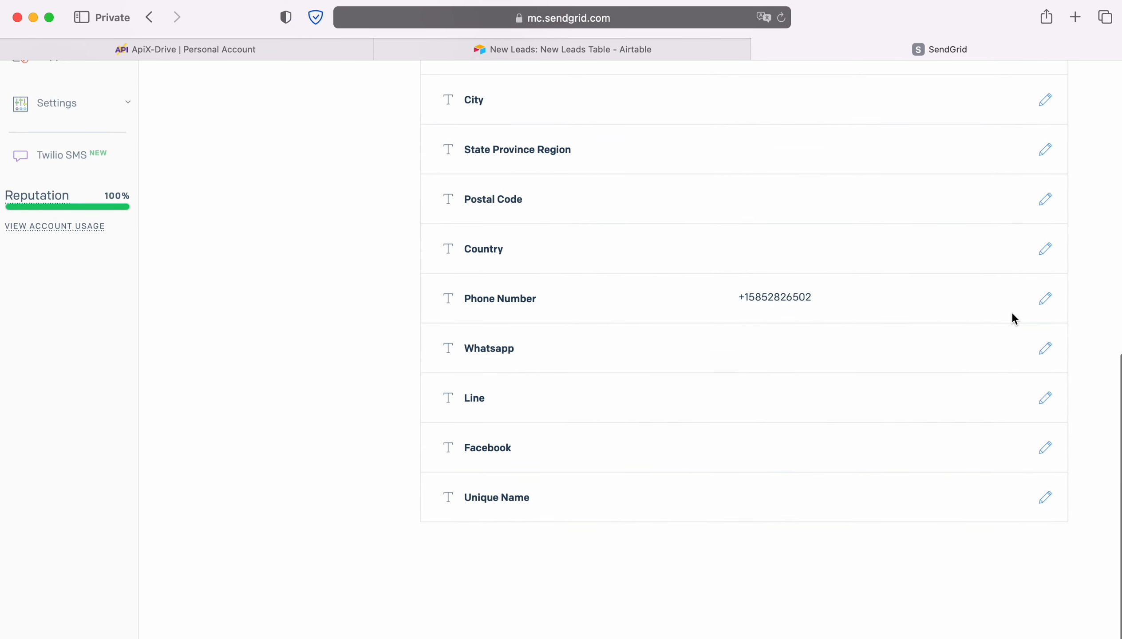
scroll(1013, 319, up, 13)
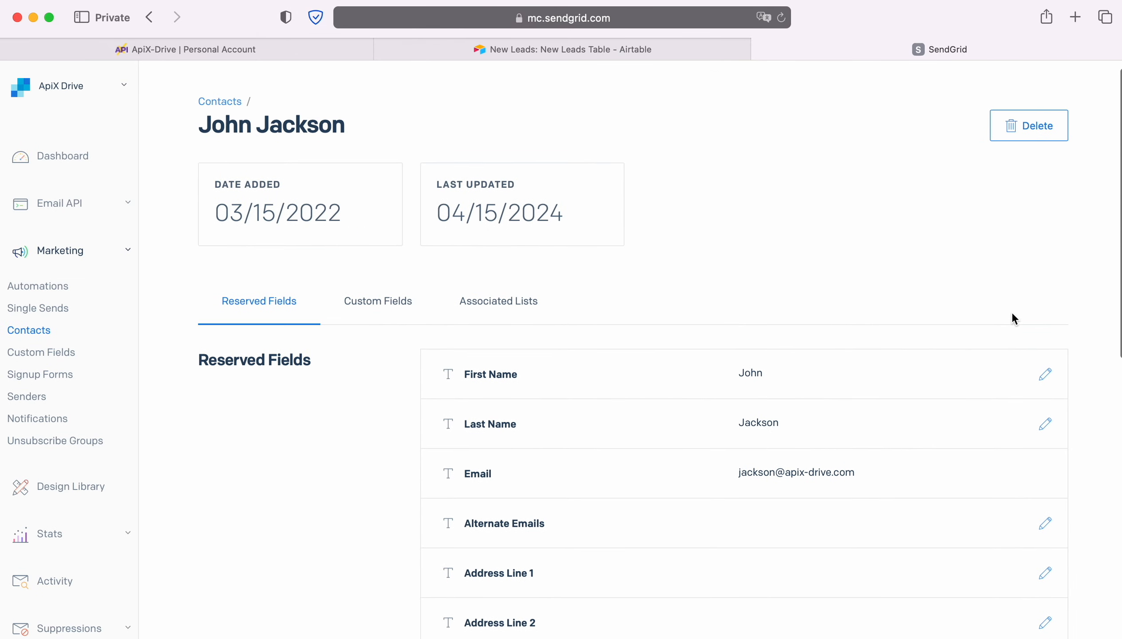
click(367, 302)
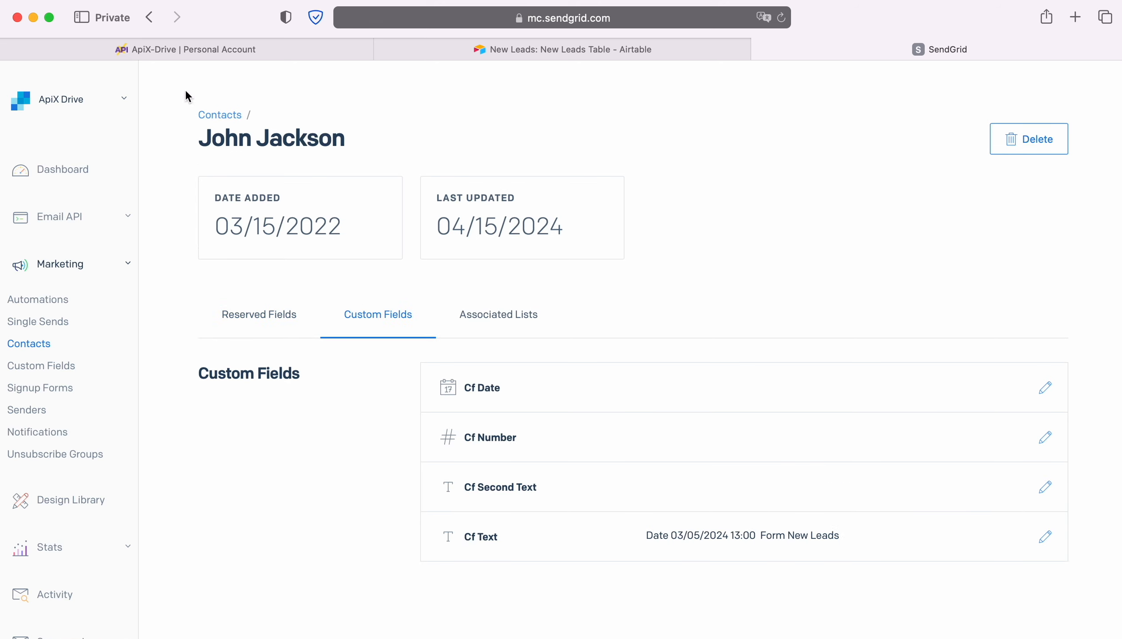
Return to ApiX-Drive, complete the data destination setup and turn on auto-update for the connection
click(135, 49)
scroll(986, 465, down, 3)
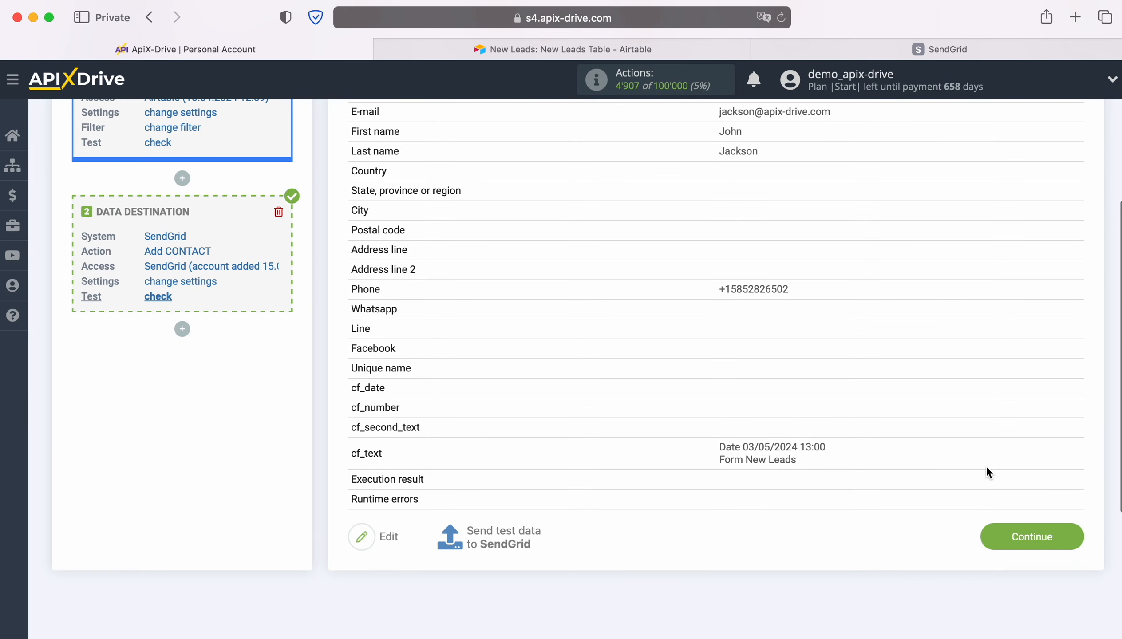
click(1077, 528)
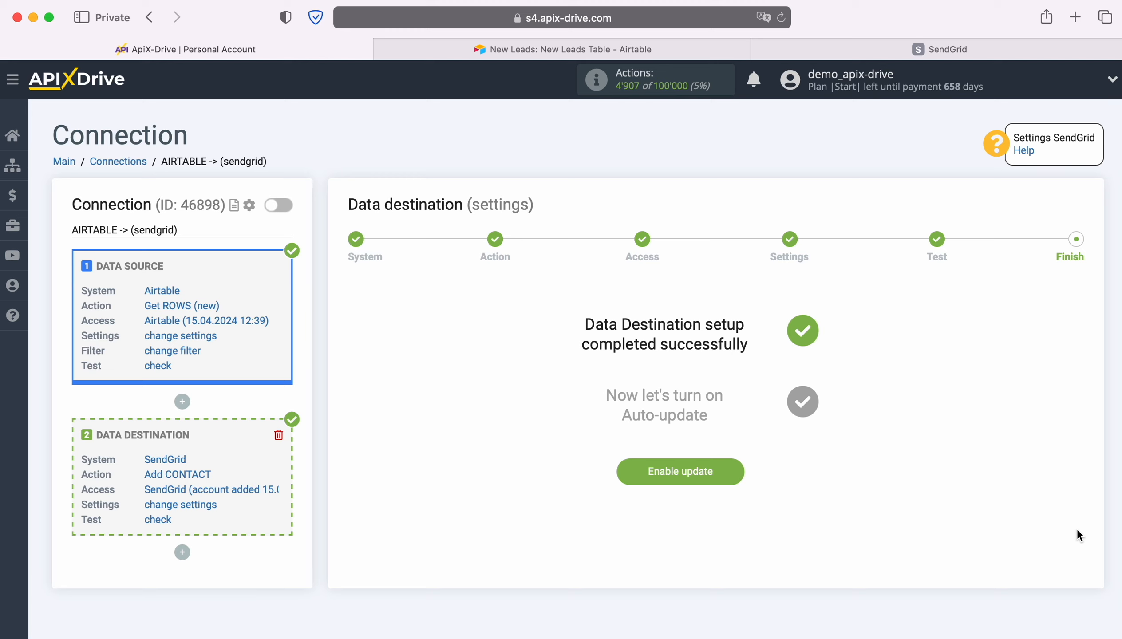
click(733, 463)
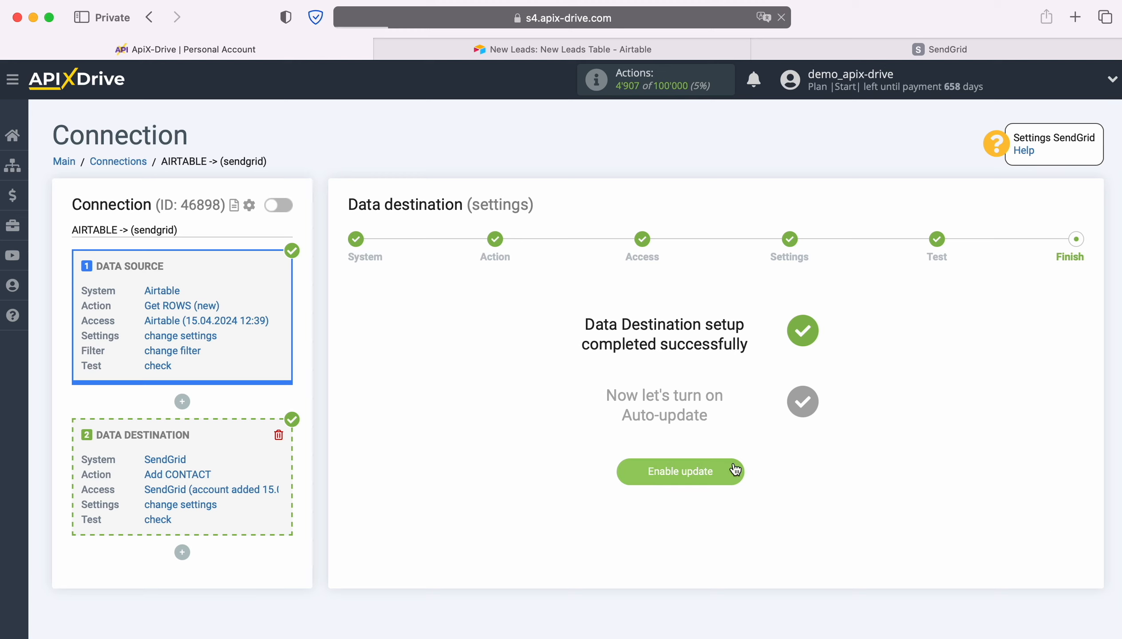
Set the AIRTABLE -> (sendgrid) connection's update interval to 5 minutes and save its setup
click(1067, 254)
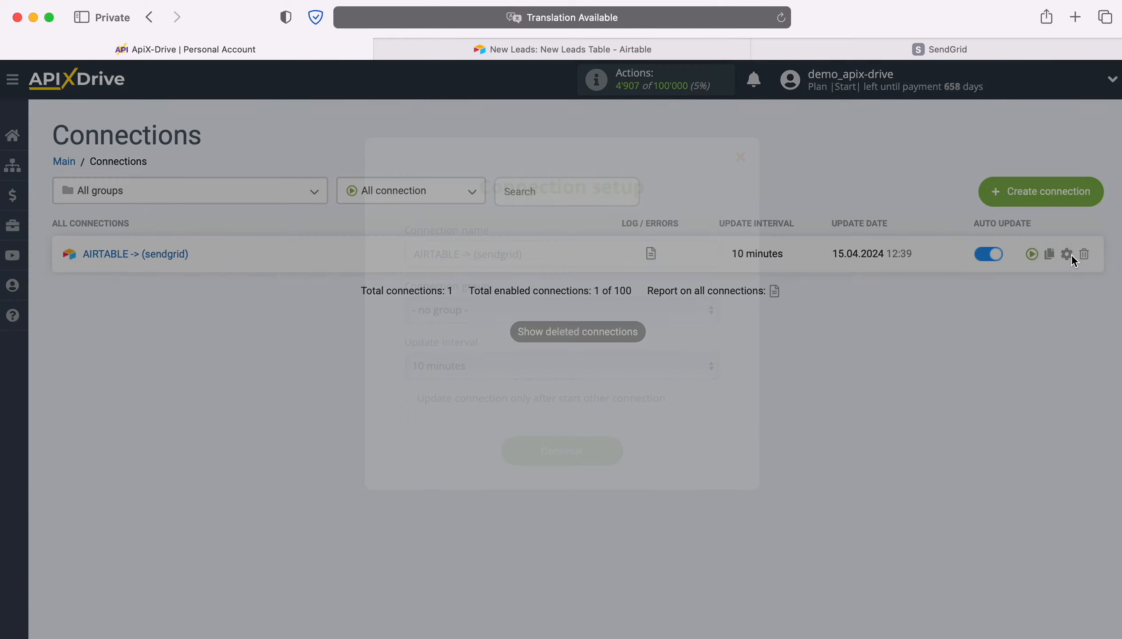
click(621, 363)
click(603, 345)
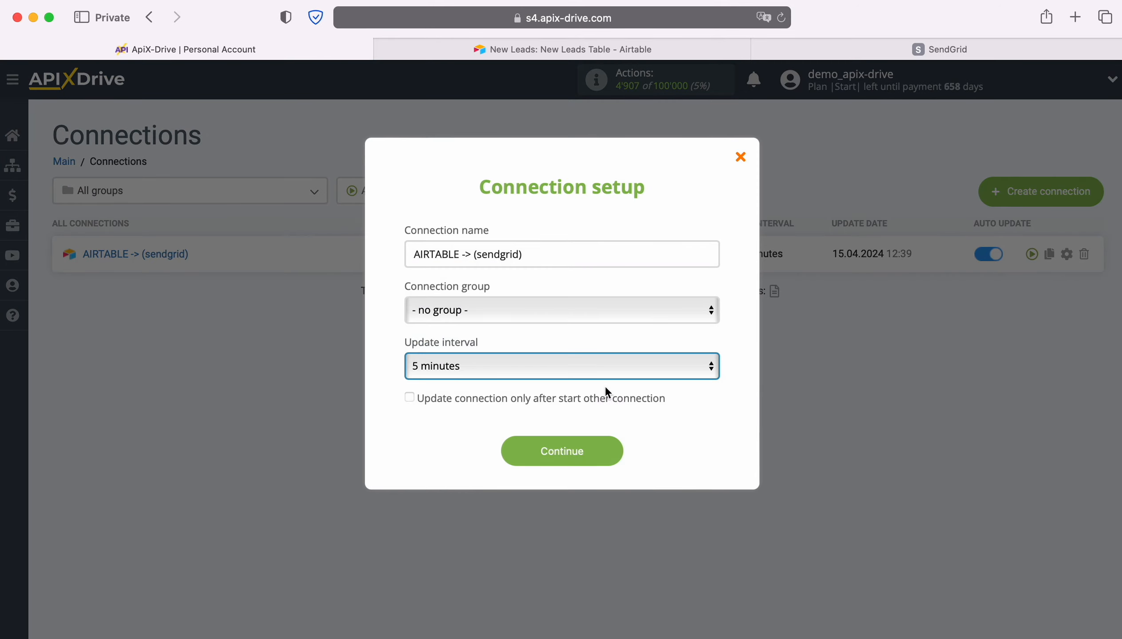
click(617, 450)
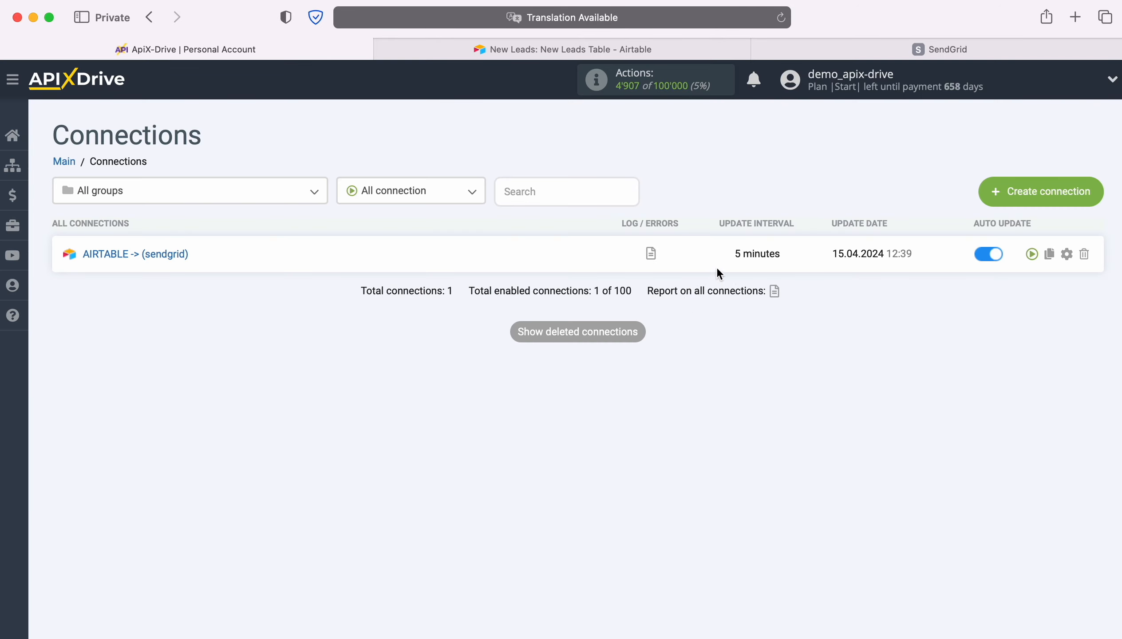